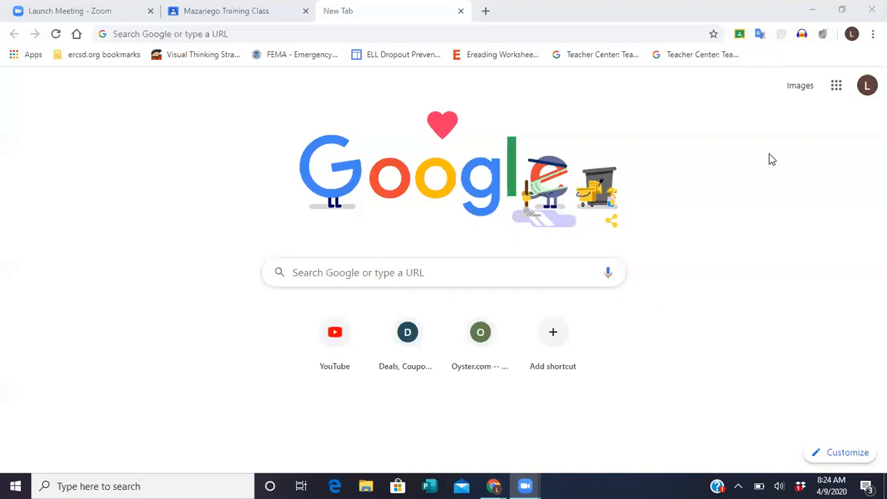
# Open Google Forms from the Google apps list and create a blank form.
pyautogui.click(837, 85)
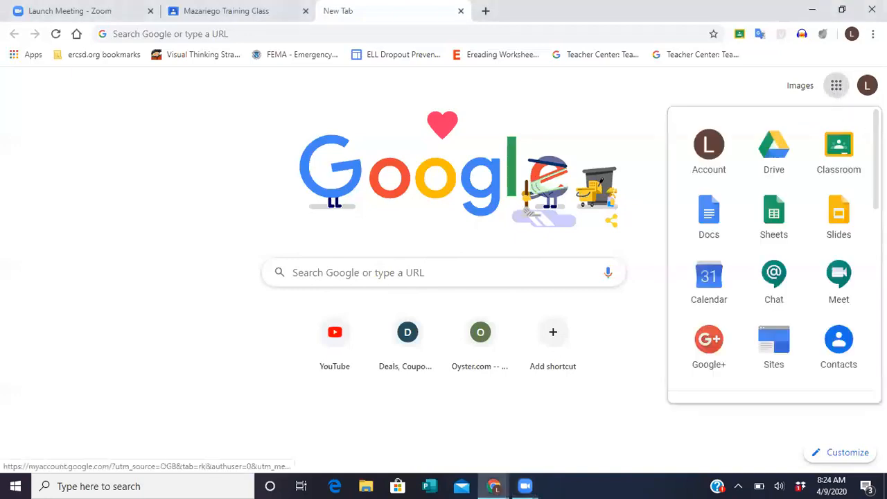
pyautogui.scroll(-2, 774, 253)
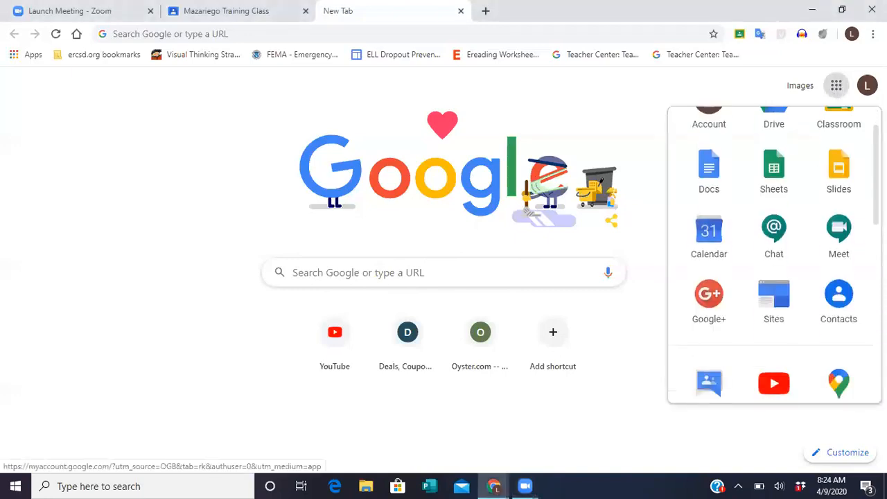
pyautogui.scroll(-3, 866, 257)
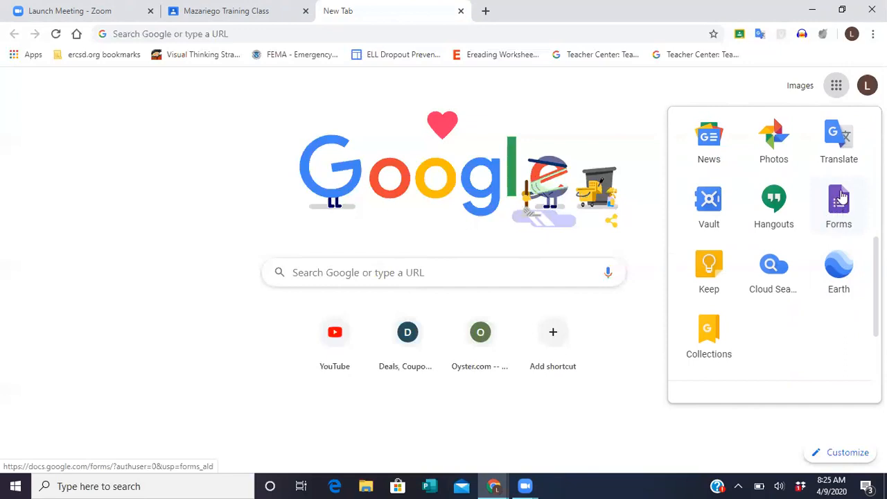
pyautogui.click(840, 199)
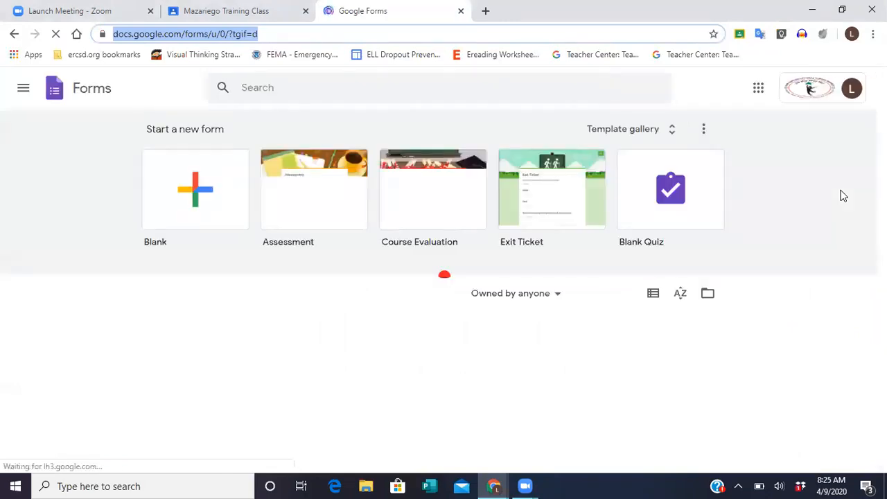
pyautogui.click(196, 188)
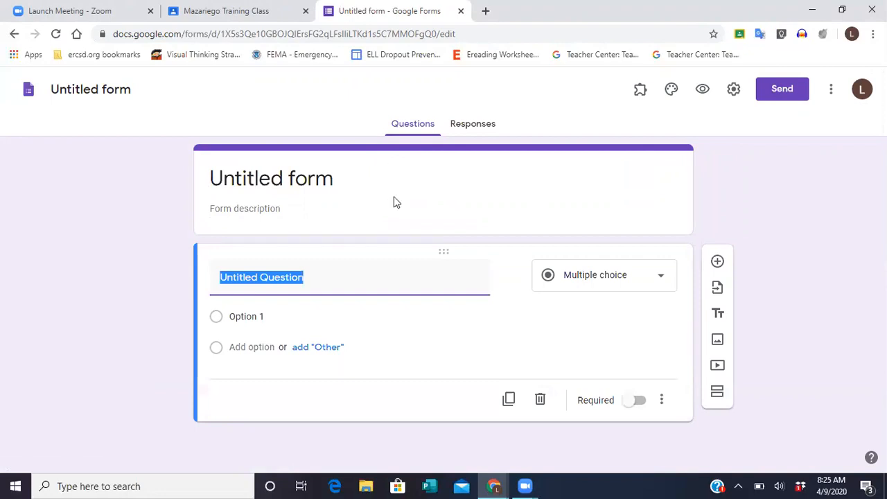
# Title the form "Test Form", view its responses page and return to the questions.
pyautogui.click(234, 175)
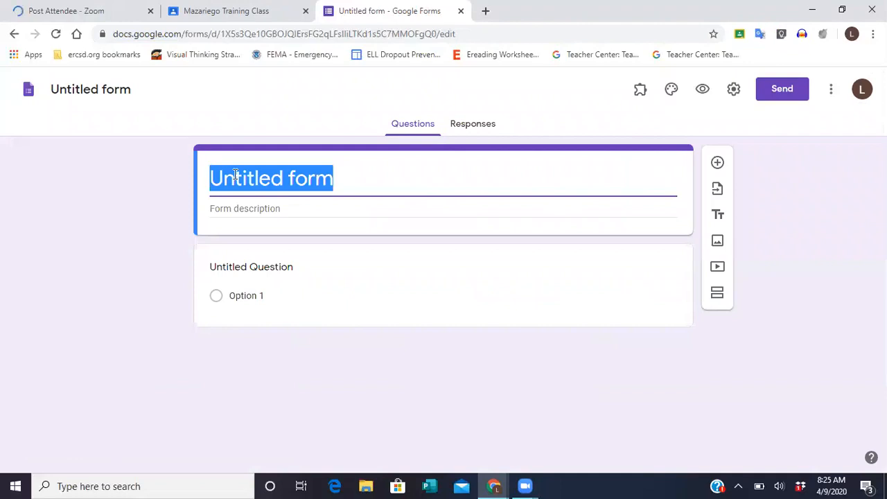
pyautogui.write('Test Form')
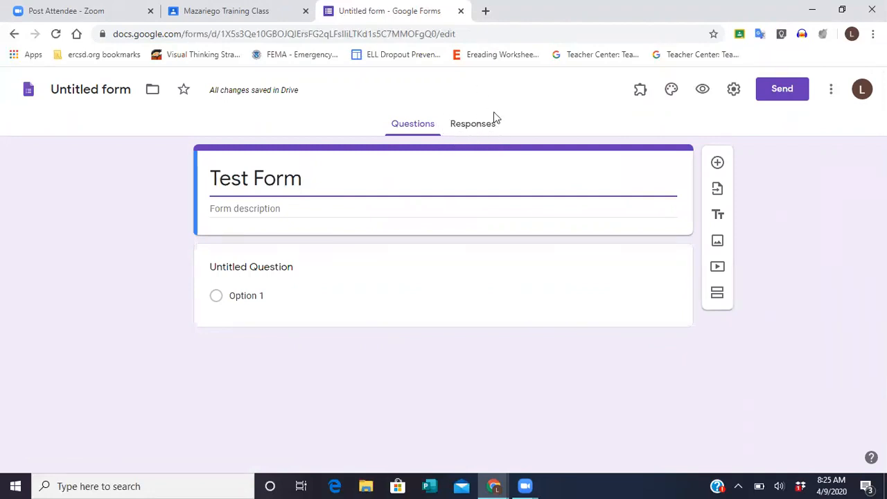
pyautogui.click(481, 129)
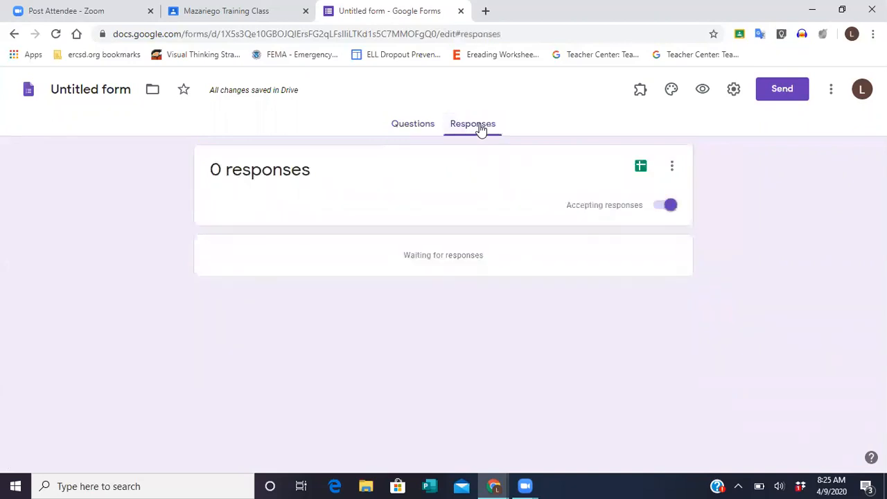
pyautogui.click(413, 129)
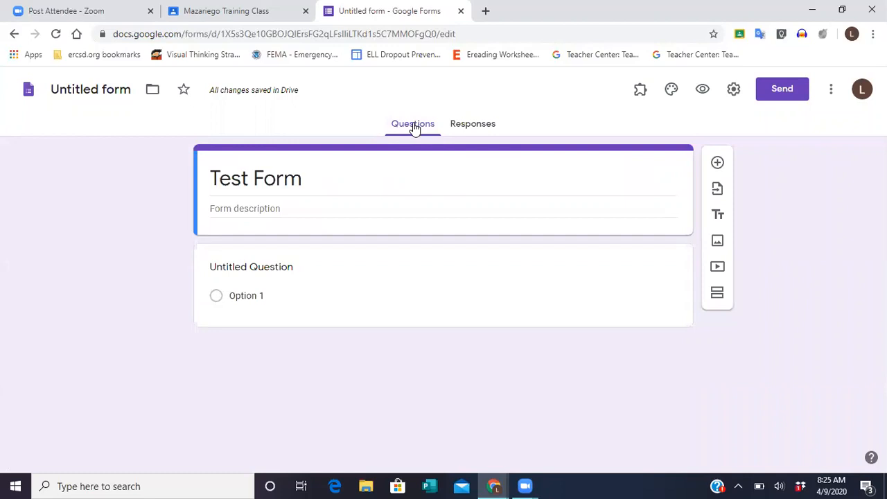
# Make the form a quiz in its settings, look through the presentation and quiz options, and save.
pyautogui.click(735, 88)
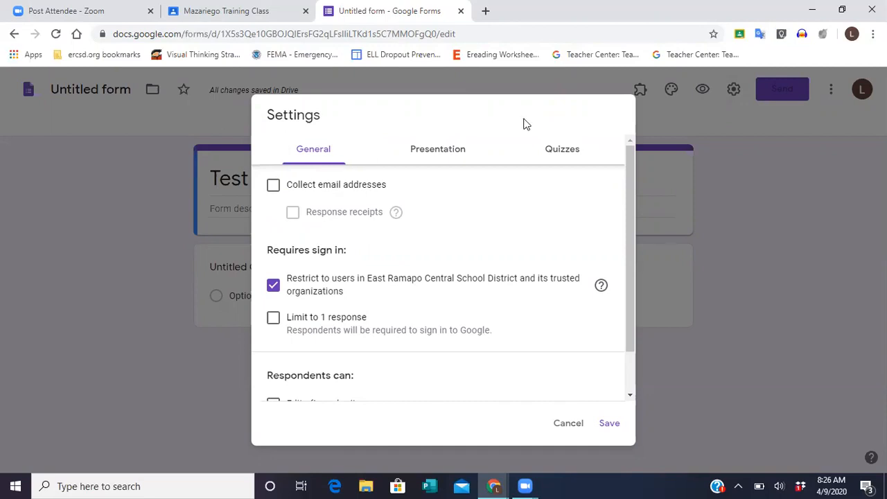
pyautogui.click(431, 151)
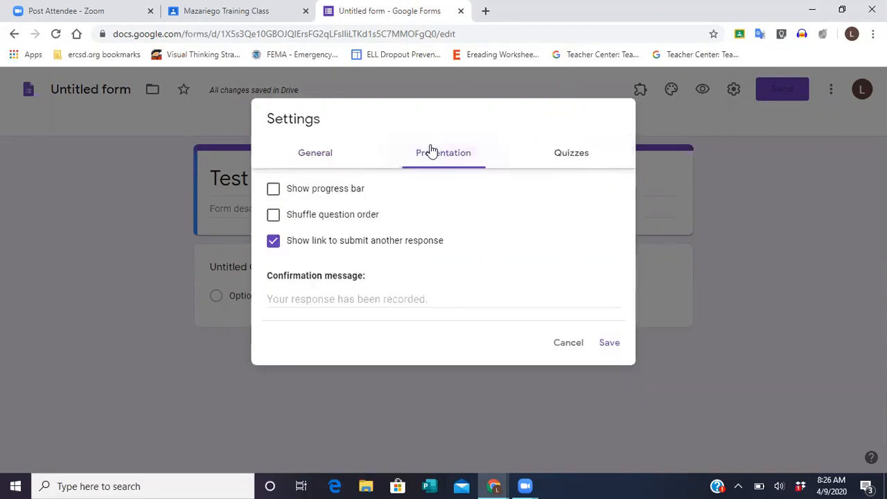
pyautogui.click(572, 155)
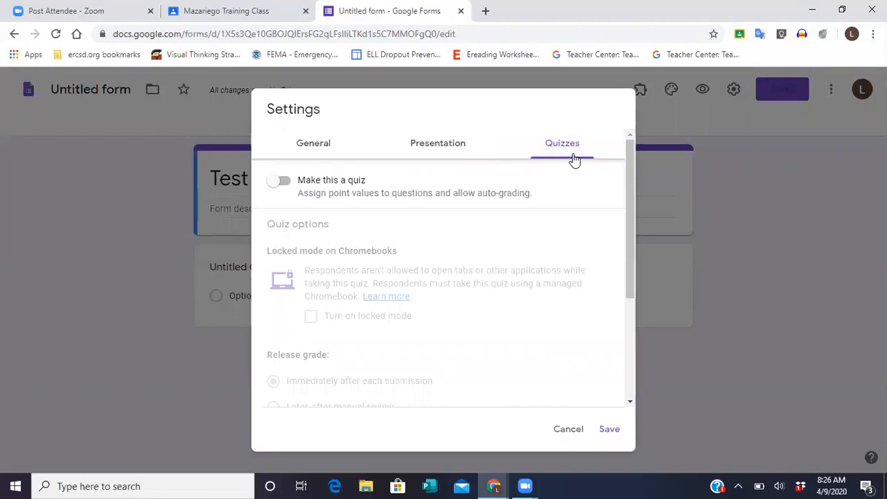
pyautogui.click(281, 180)
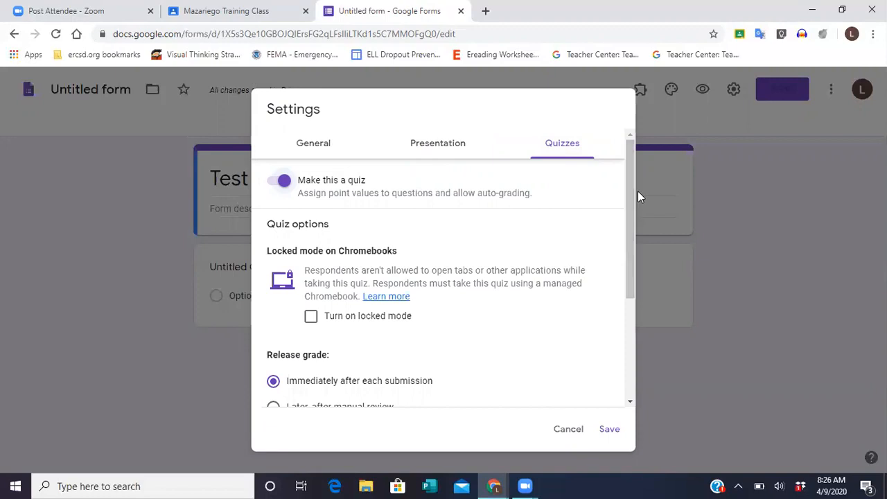
pyautogui.moveTo(631, 196); pyautogui.dragTo(629, 247)
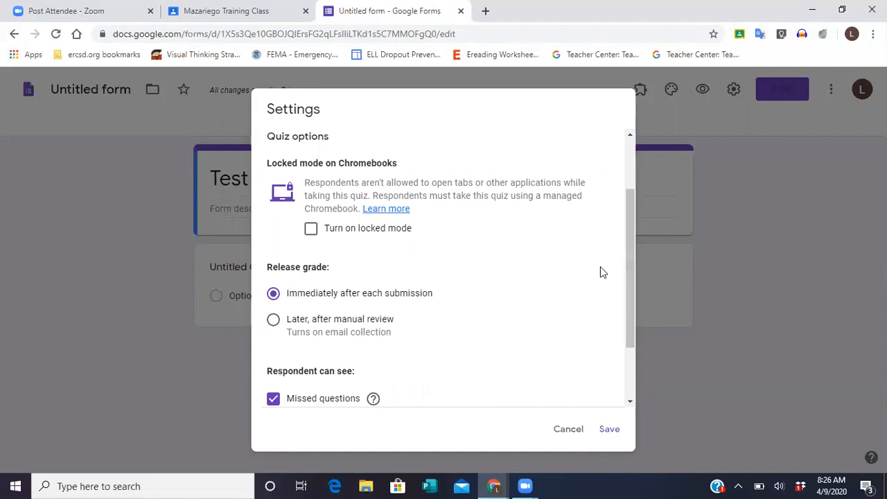
pyautogui.moveTo(630, 254); pyautogui.dragTo(627, 327)
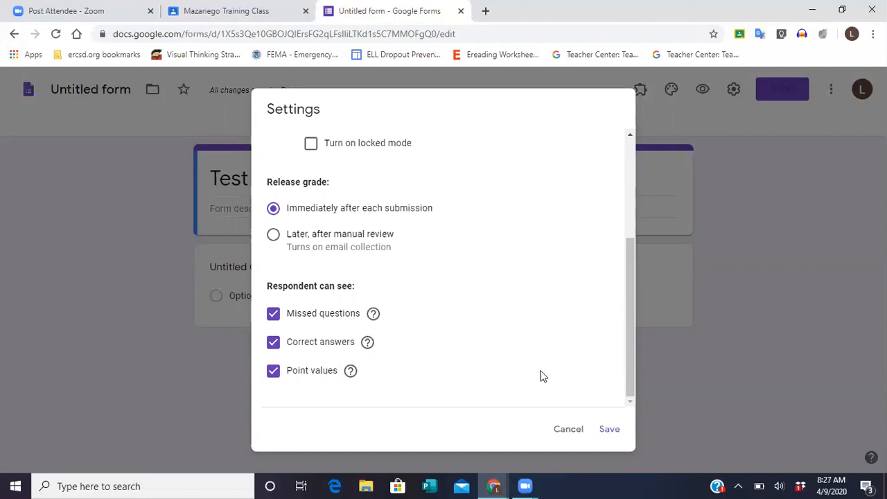
pyautogui.click(605, 430)
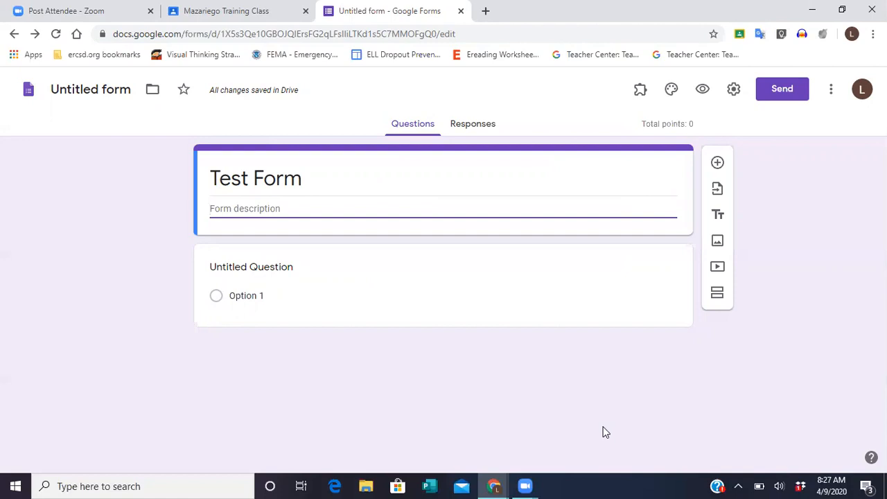
# Enter "What year is it?" as the first question and set its type to Multiple choice.
pyautogui.click(266, 268)
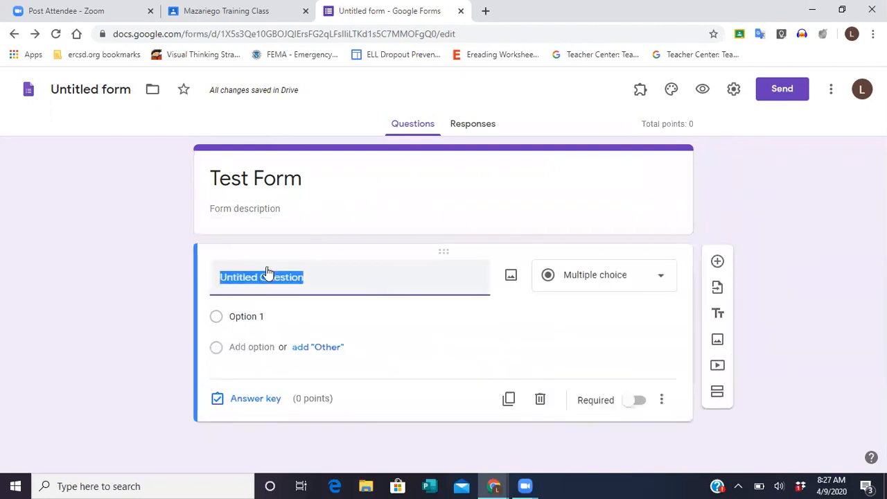
pyautogui.write('W')
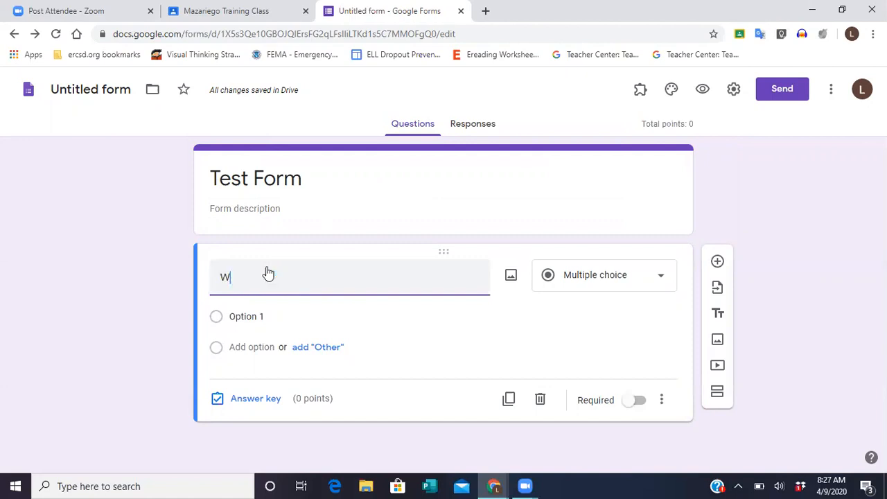
pyautogui.write('h')
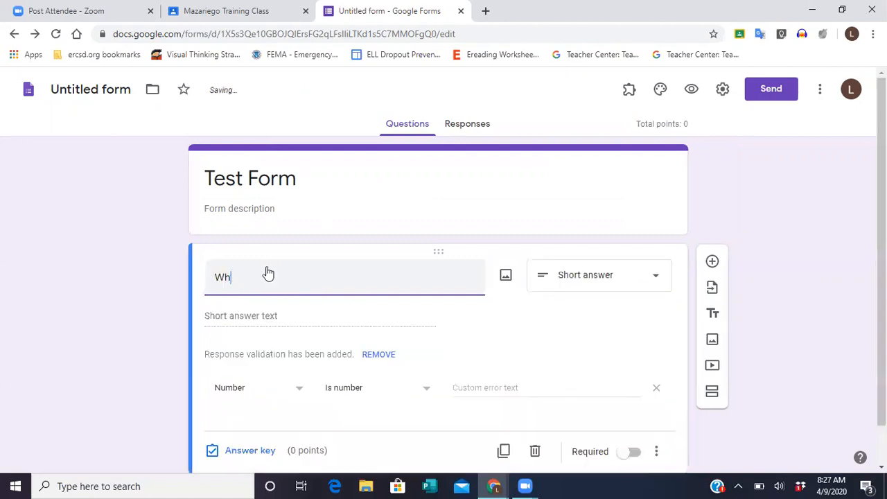
pyautogui.write('at year')
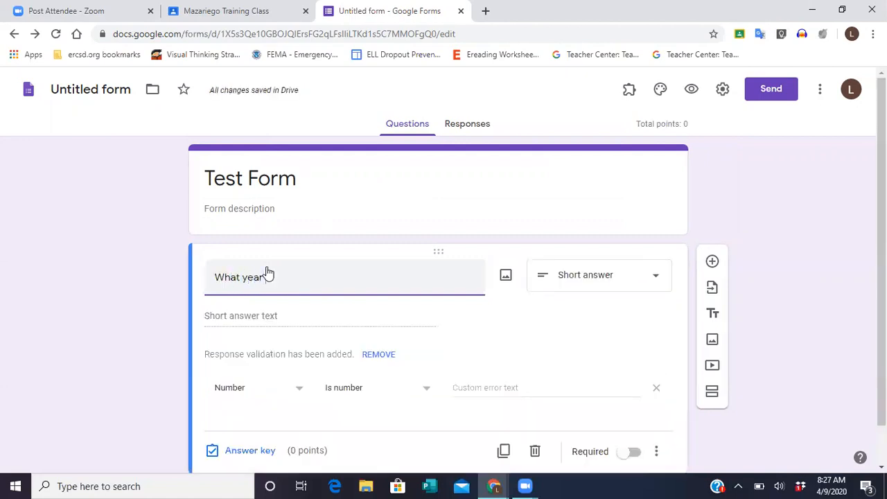
pyautogui.write(' is it?')
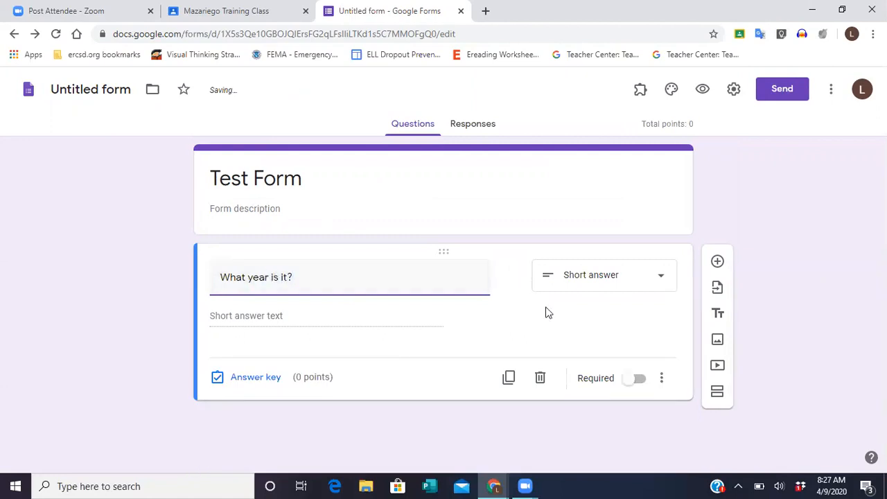
pyautogui.click(638, 277)
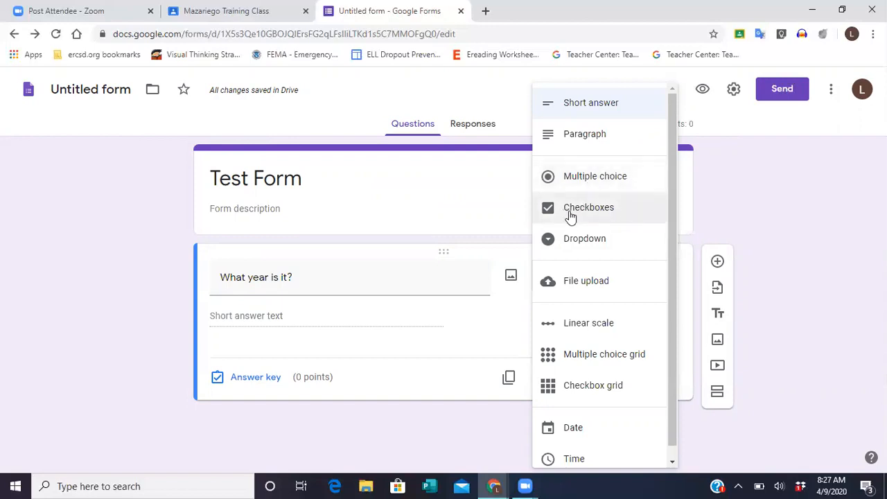
pyautogui.click(588, 177)
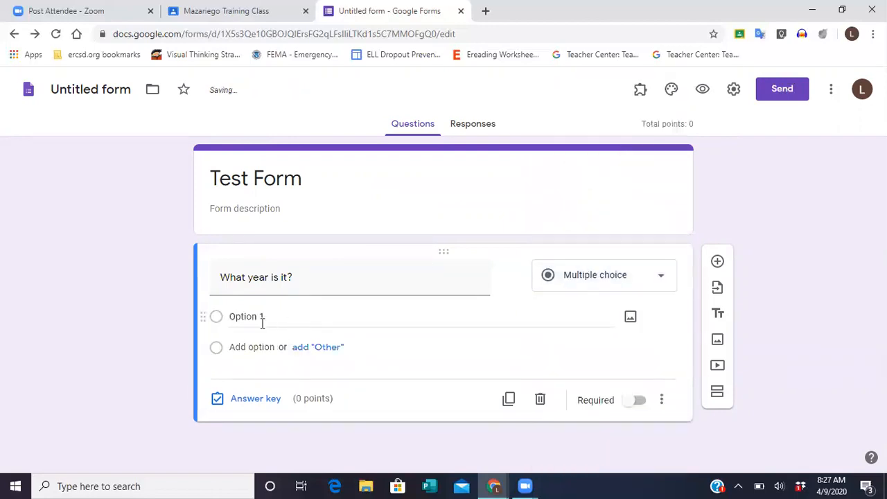
# Give the year question the answer options 1999, 2020, 2015 and 1948.
pyautogui.click(256, 317)
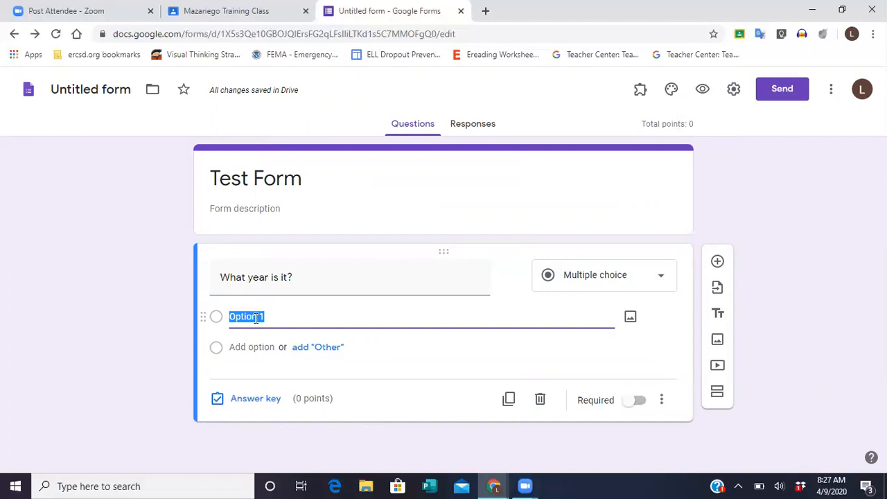
pyautogui.write('1999')
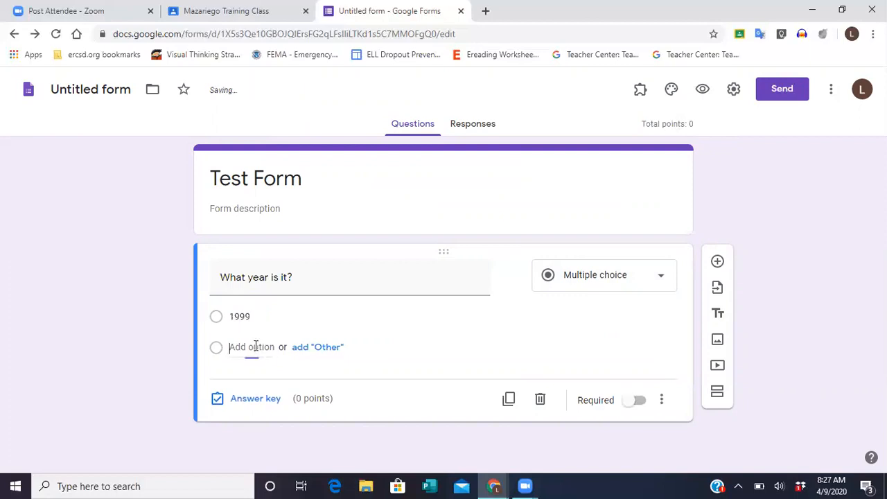
pyautogui.click(256, 346)
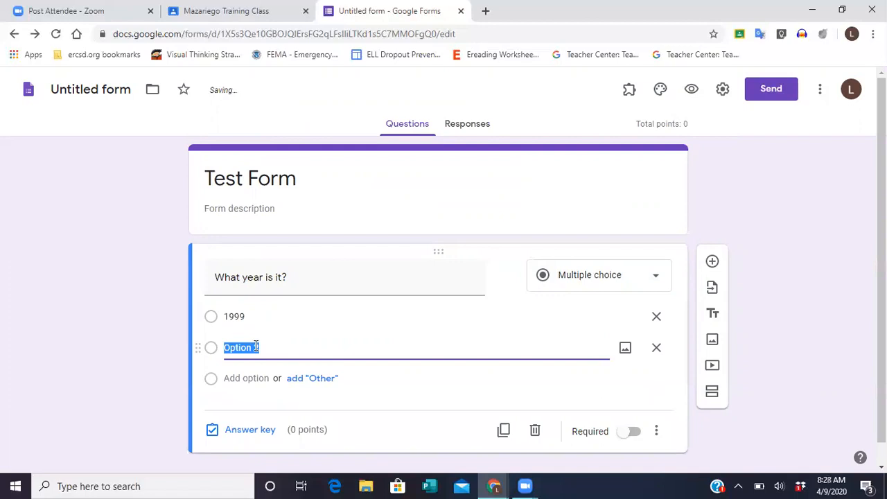
pyautogui.write('2020')
pyautogui.press('Return')
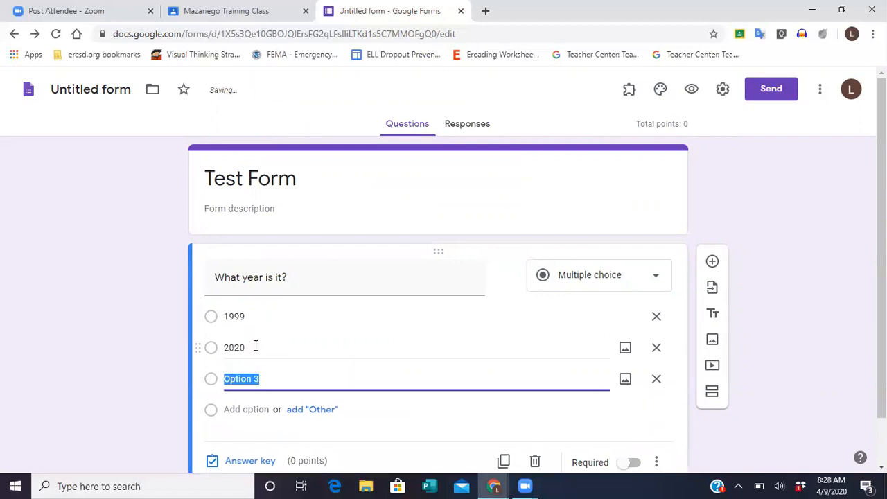
pyautogui.write('2015')
pyautogui.press('Return')
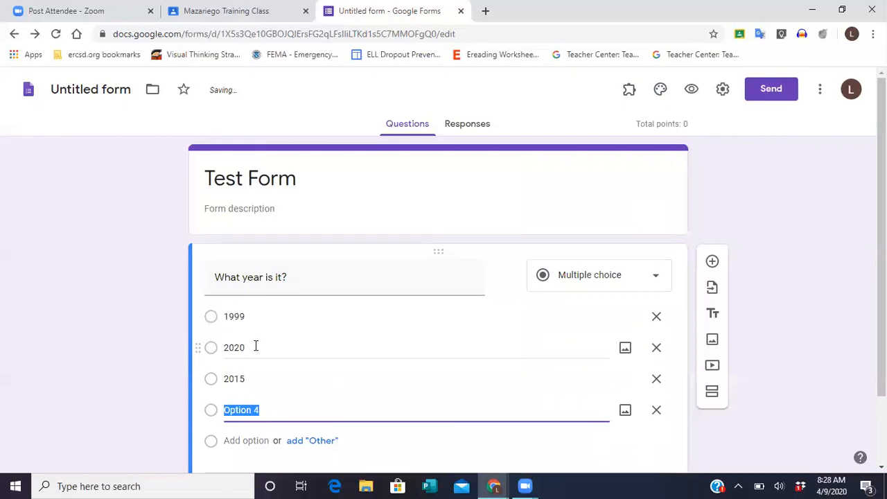
pyautogui.write('1948')
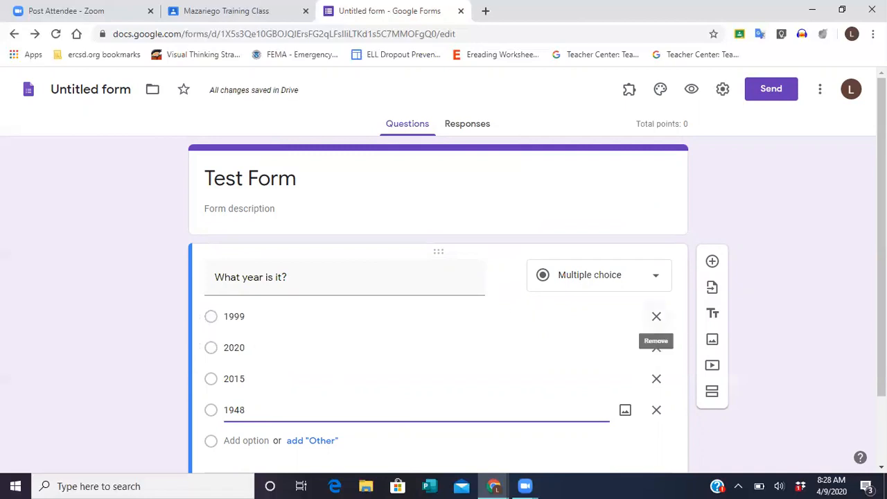
# Set the year question's answer key to 2020 as the correct answer, worth 25 points.
pyautogui.scroll(-2, 443, 277)
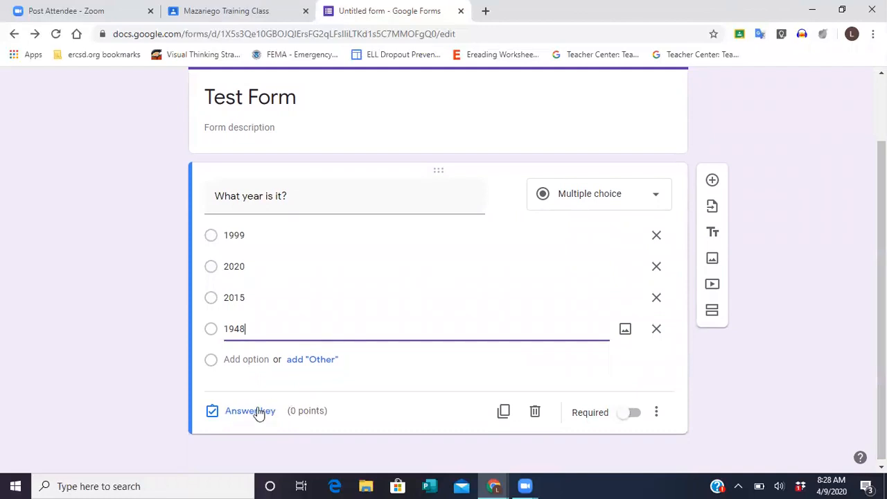
pyautogui.click(240, 412)
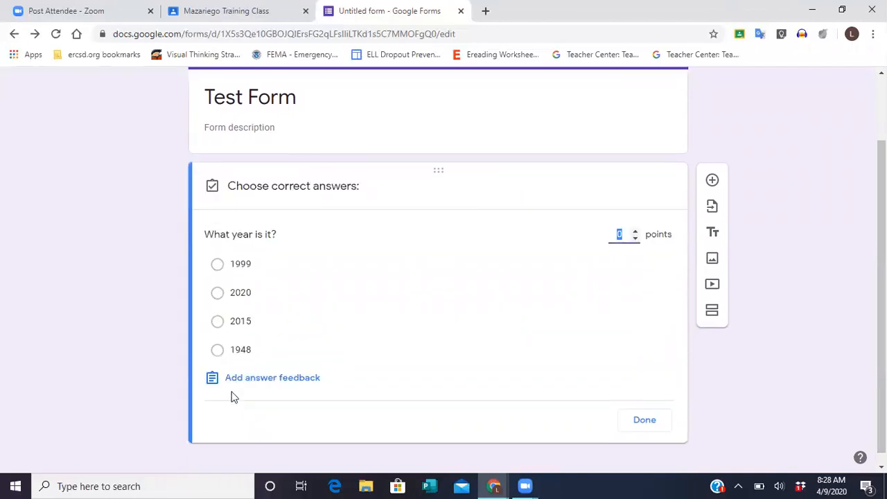
pyautogui.click(219, 296)
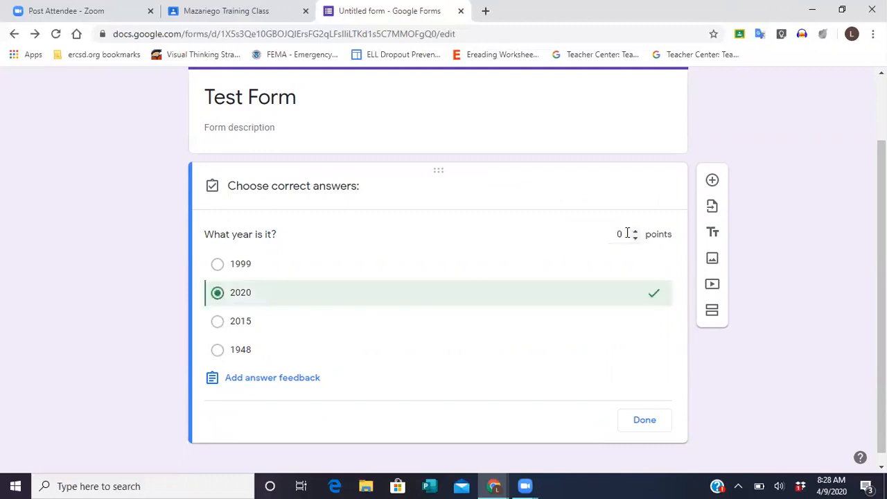
pyautogui.doubleClick(636, 231)
pyautogui.doubleClick(636, 231)
pyautogui.doubleClick(636, 231)
pyautogui.doubleClick(636, 231)
pyautogui.doubleClick(636, 231)
pyautogui.doubleClick(636, 232)
pyautogui.doubleClick(636, 231)
pyautogui.doubleClick(636, 232)
pyautogui.doubleClick(636, 232)
pyautogui.click(636, 231)
pyautogui.click(636, 232)
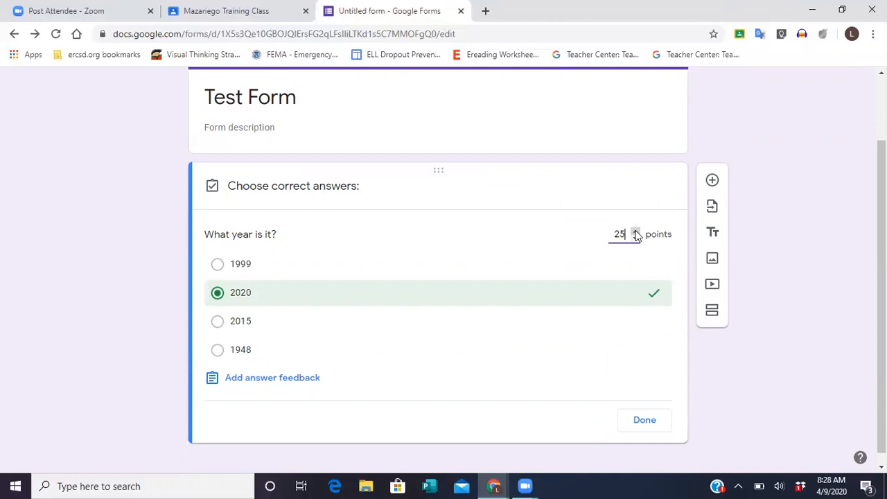
pyautogui.click(649, 423)
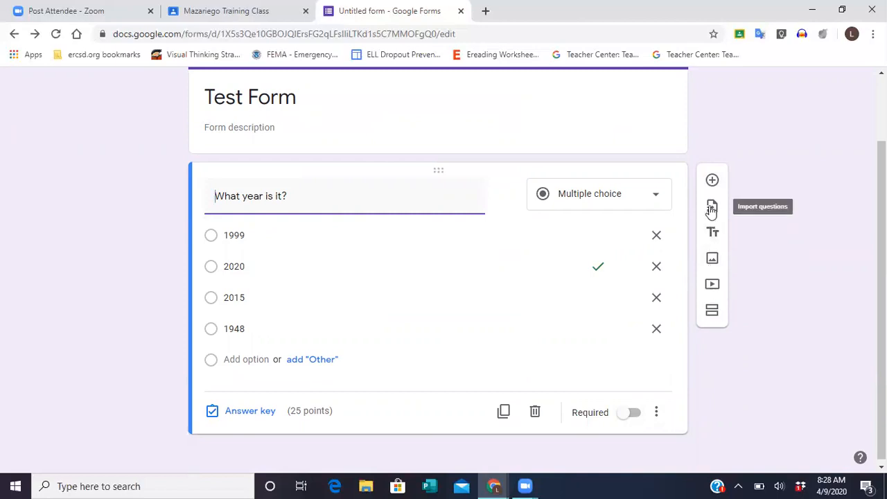
# Add a second multiple-choice question to the form, reading "Which is the icon for Google Forms".
pyautogui.click(712, 181)
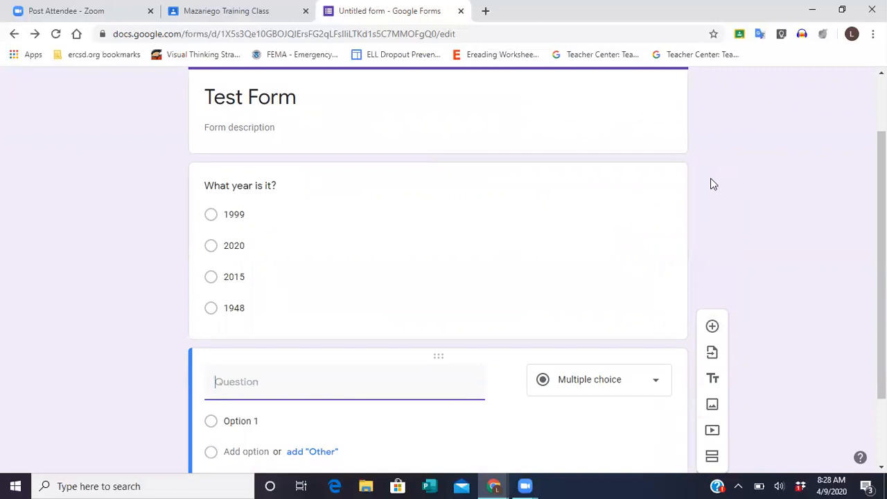
pyautogui.write('What is the')
pyautogui.press('BackSpace')
pyautogui.press('BackSpace')
pyautogui.press('BackSpace')
pyautogui.press('BackSpace')
pyautogui.press('BackSpace')
pyautogui.press('BackSpace')
pyautogui.press('BackSpace')
pyautogui.press('BackSpace')
pyautogui.press('BackSpace')
pyautogui.write('ich is')
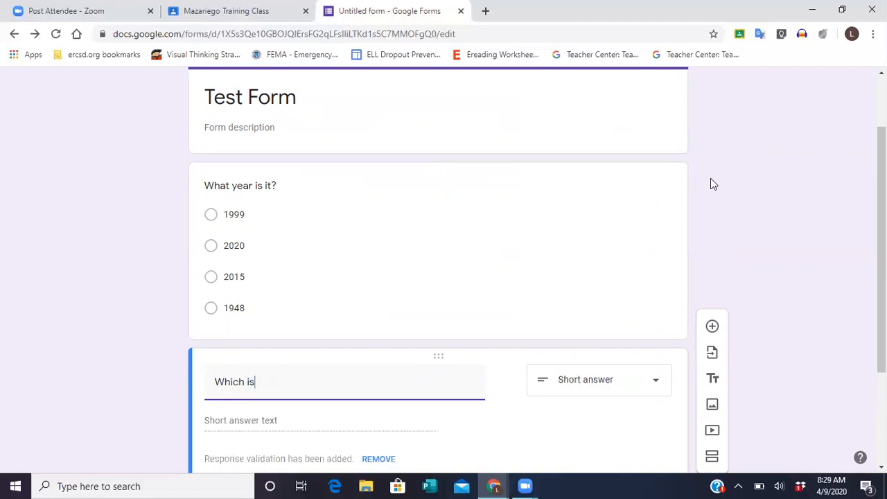
pyautogui.write(' the ')
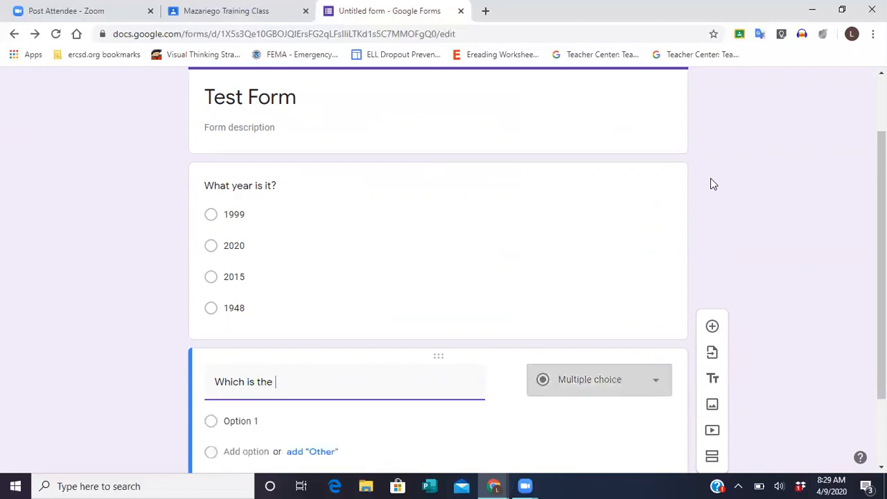
pyautogui.write('loon for Go')
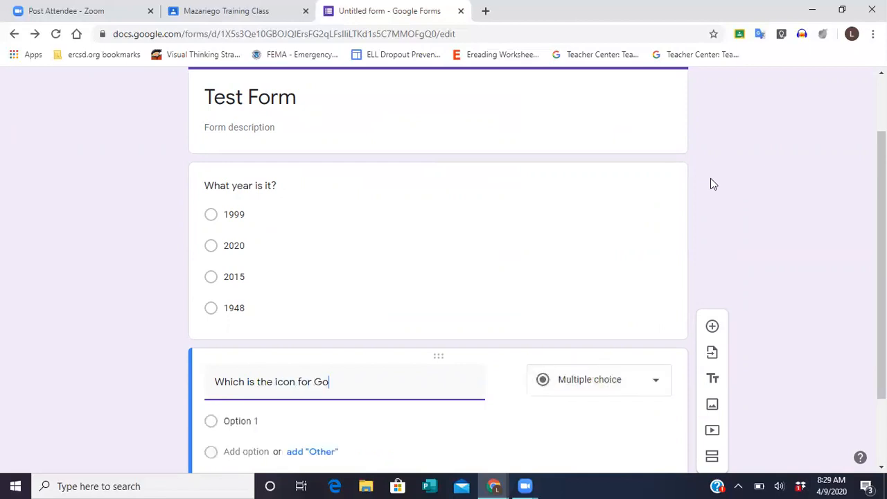
pyautogui.write('ogle Forms')
# Upload the "google slide" image from Documents to the icon question's first answer option.
pyautogui.scroll(-2, 438, 278)
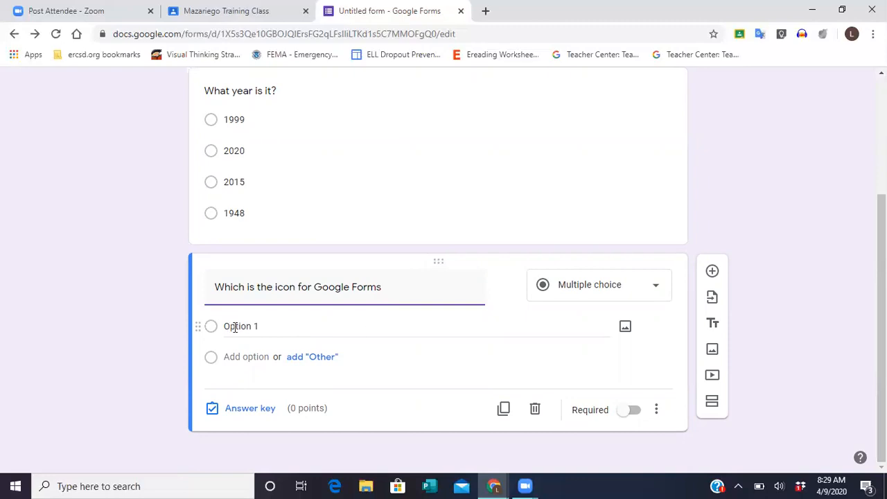
pyautogui.click(625, 330)
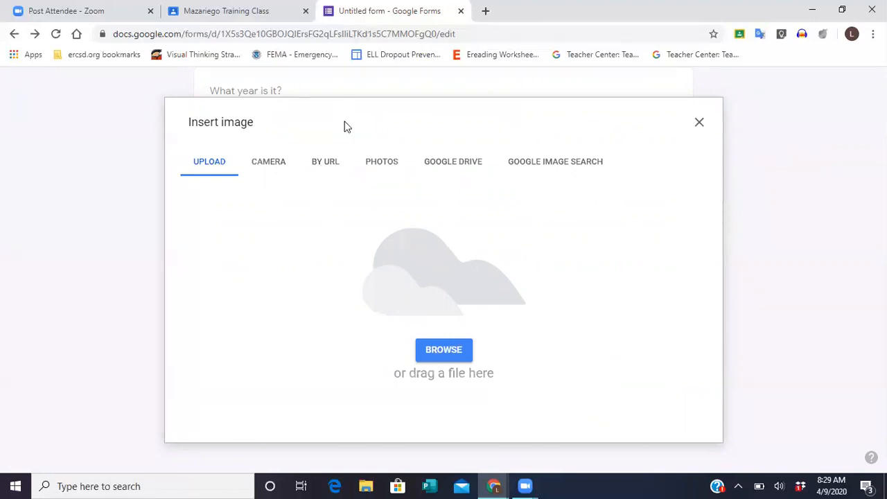
pyautogui.click(451, 351)
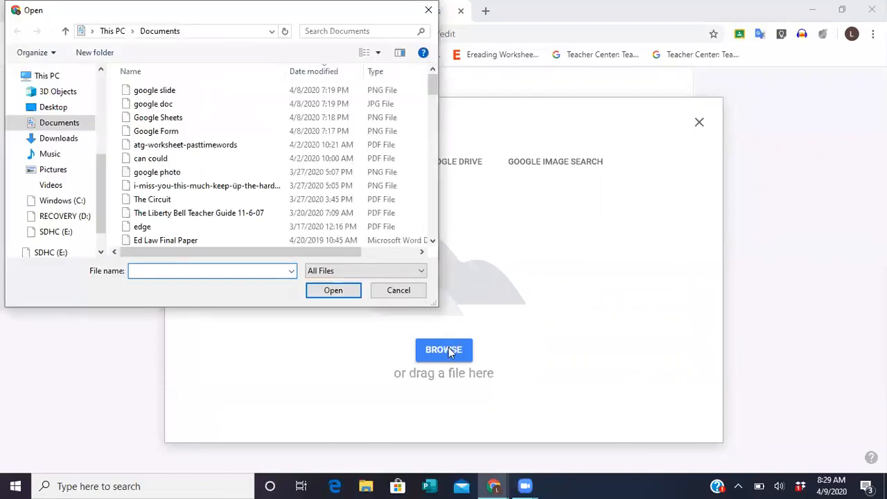
pyautogui.doubleClick(156, 94)
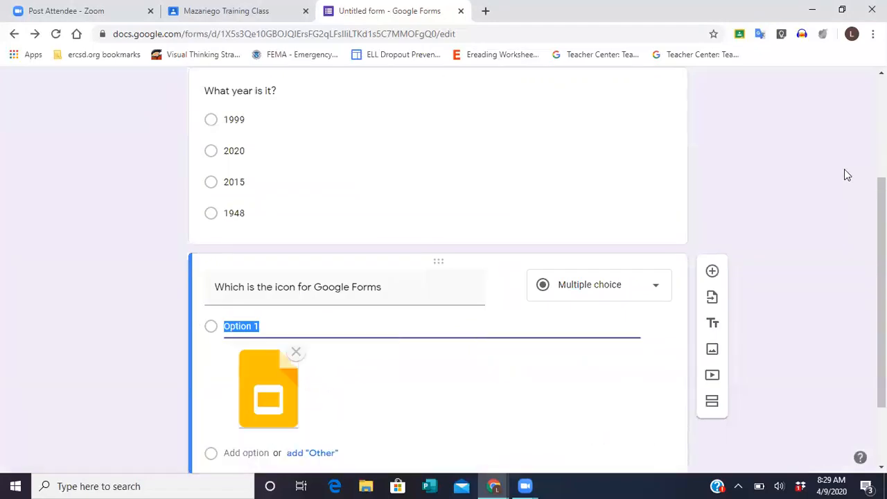
# Add a second answer option to the icon question and upload the "google doc" image to it.
pyautogui.scroll(-2, 881, 291)
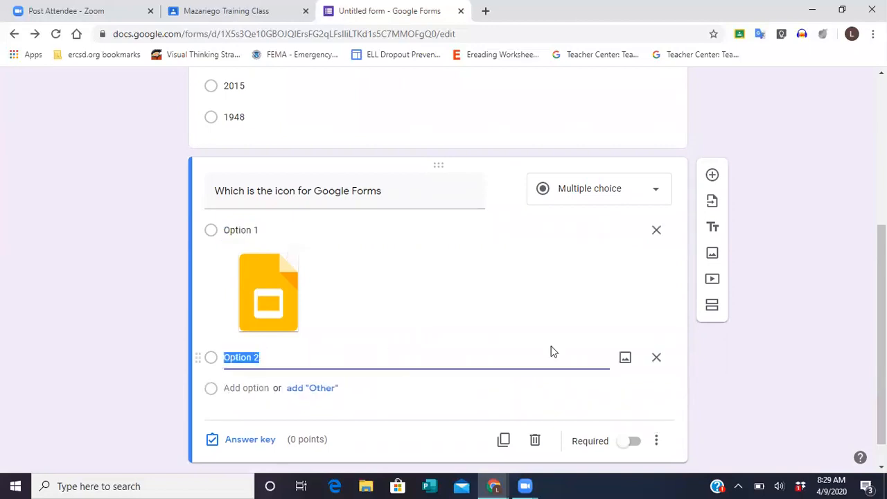
pyautogui.click(625, 356)
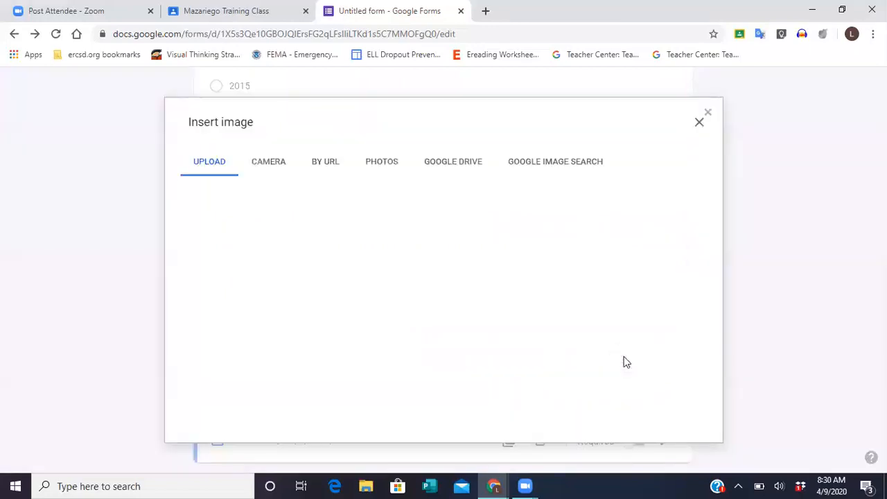
pyautogui.click(444, 350)
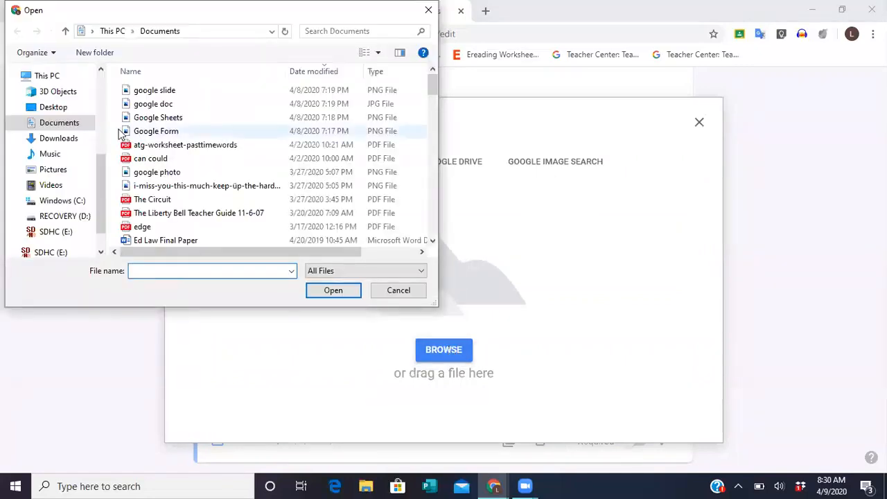
pyautogui.click(146, 107)
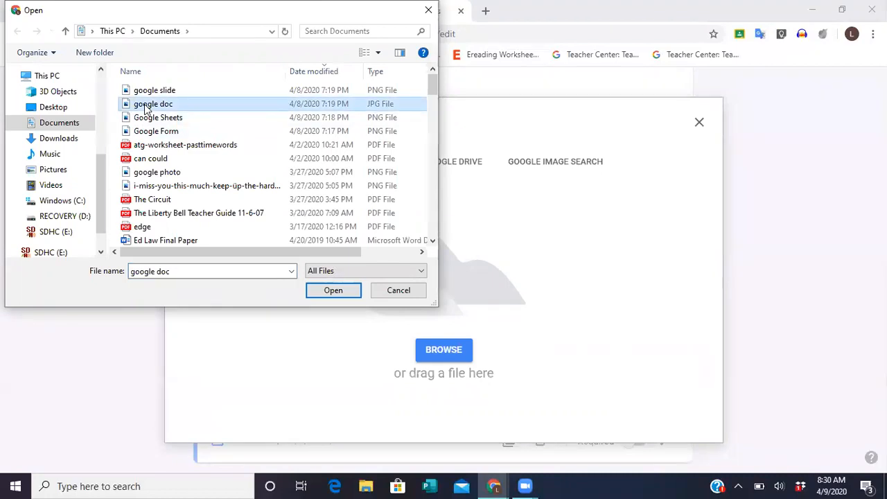
pyautogui.doubleClick(144, 104)
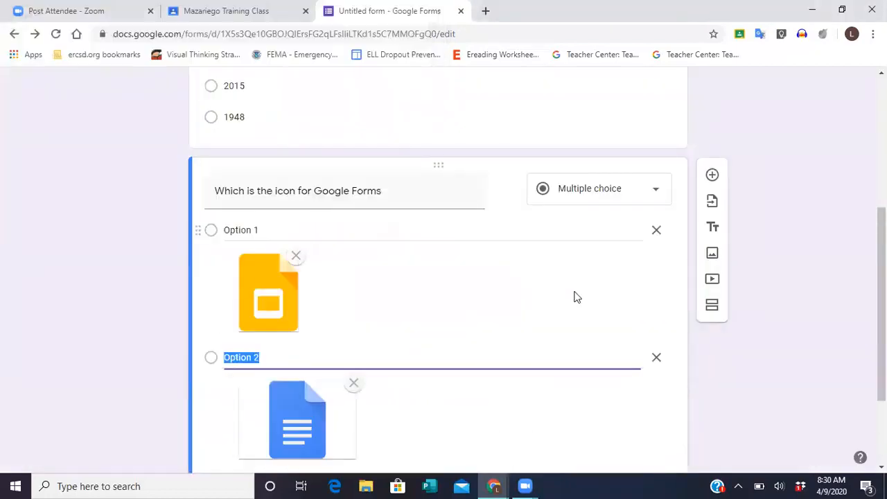
# Add a third answer option to the icon question with the "Google Form" image from Documents.
pyautogui.moveTo(882, 294); pyautogui.dragTo(881, 343)
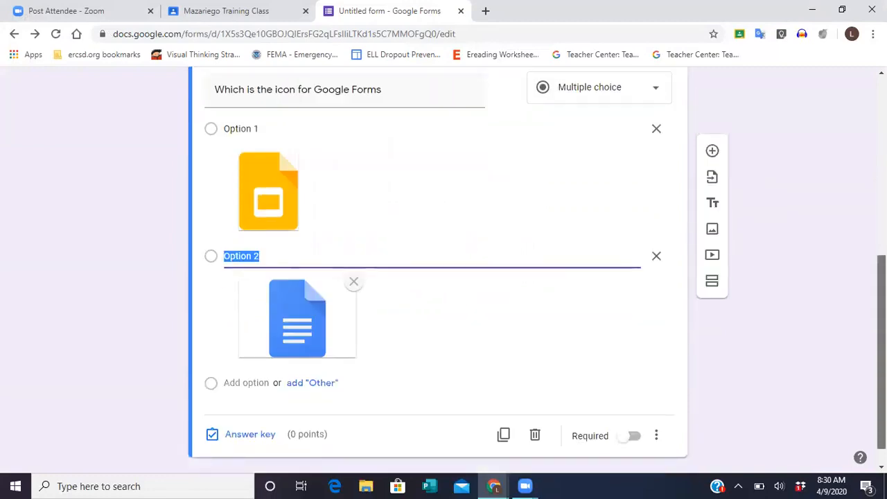
pyautogui.click(245, 383)
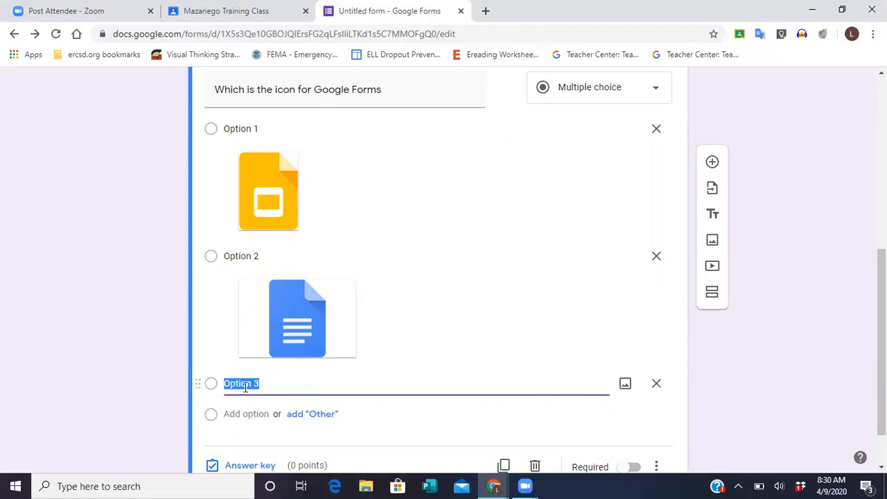
pyautogui.click(623, 384)
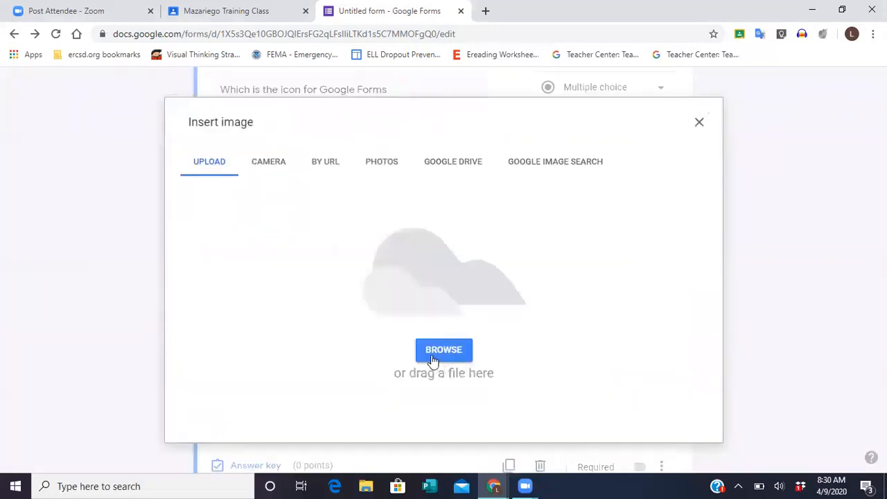
pyautogui.click(434, 354)
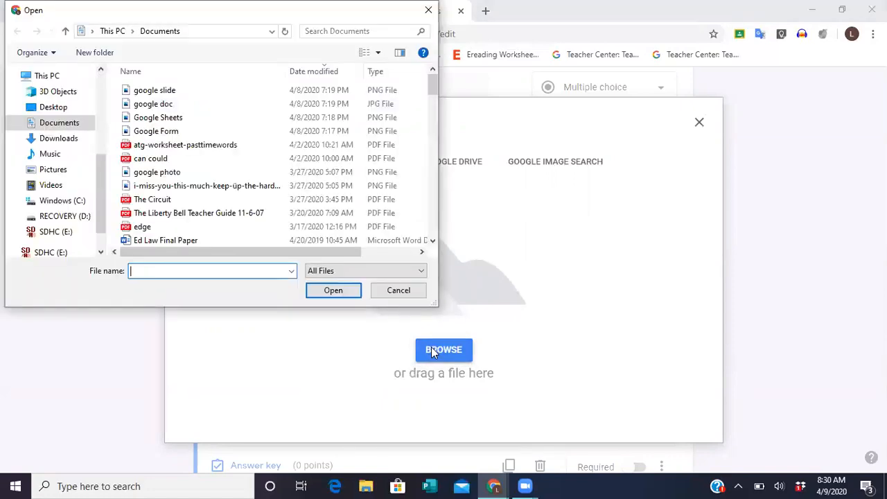
pyautogui.doubleClick(154, 131)
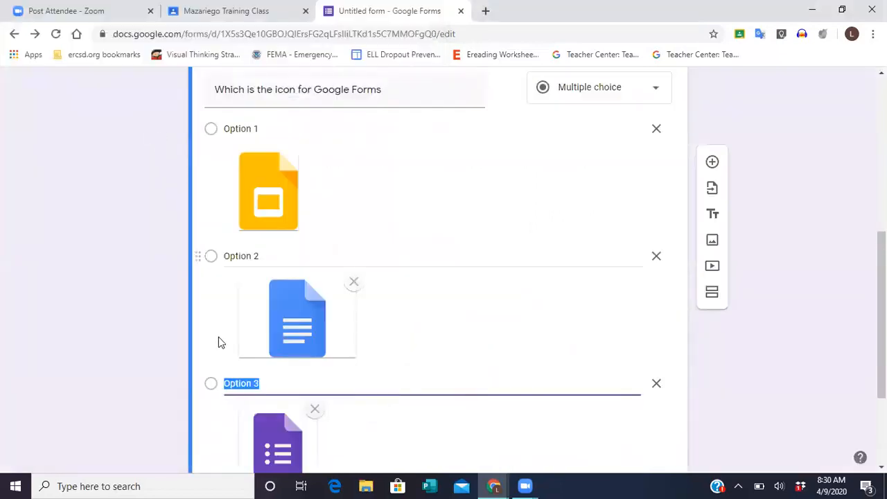
# Set the icon question's answer key to Option 3, the purple Google Forms icon, and raise its point value.
pyautogui.moveTo(881, 263); pyautogui.dragTo(881, 327)
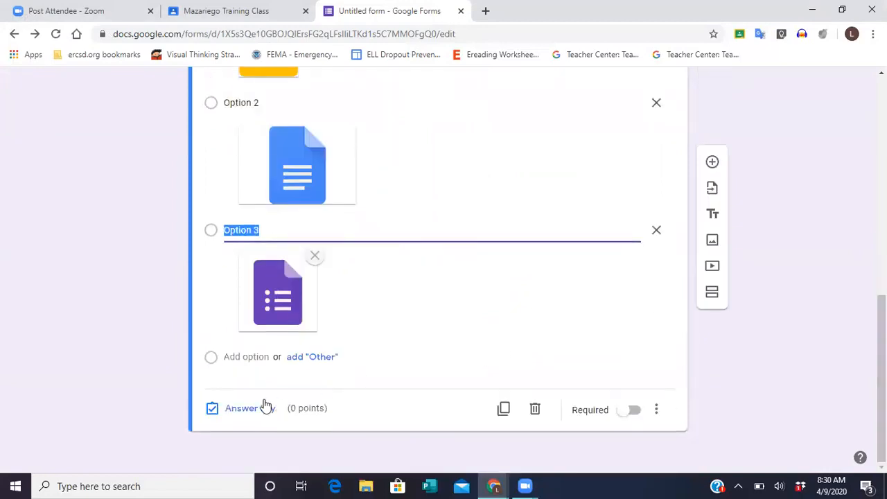
pyautogui.click(246, 413)
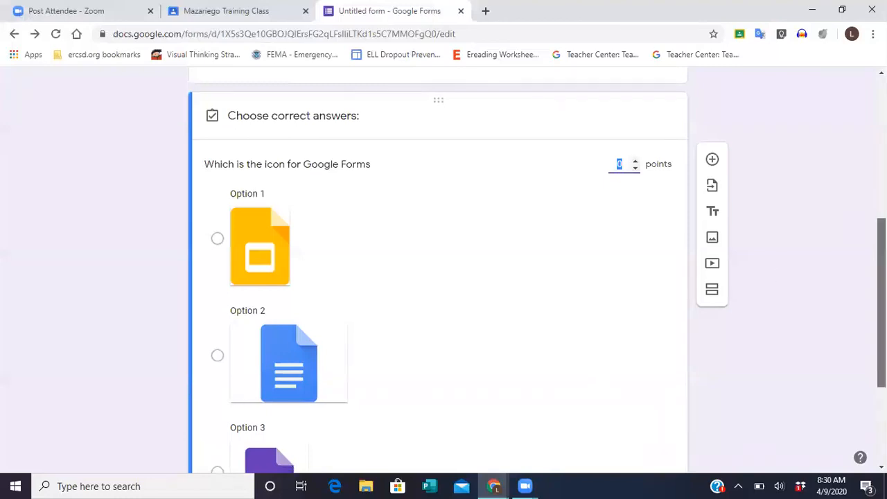
pyautogui.scroll(-2, 517, 303)
pyautogui.click(218, 370)
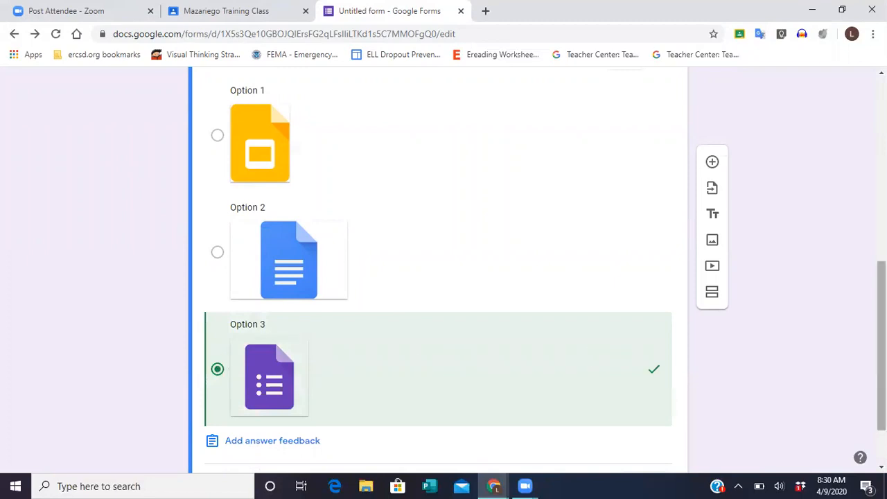
pyautogui.scroll(2, 651, 174)
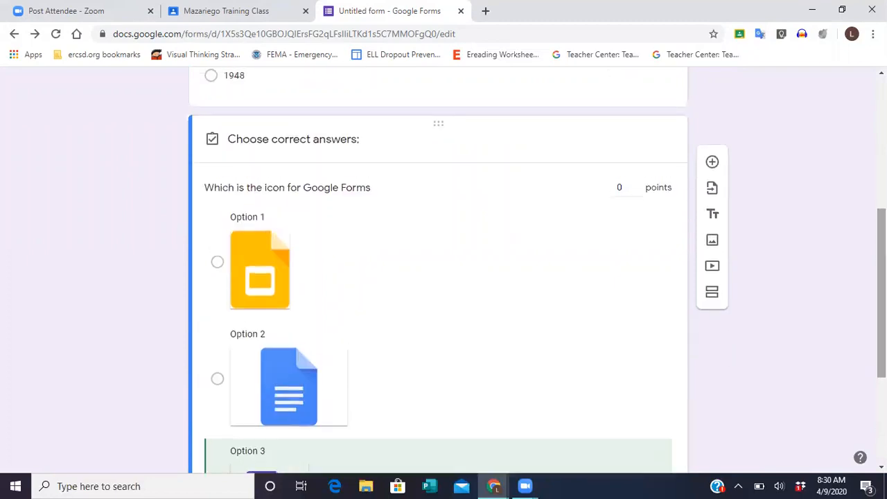
pyautogui.click(637, 186)
pyautogui.click(637, 186)
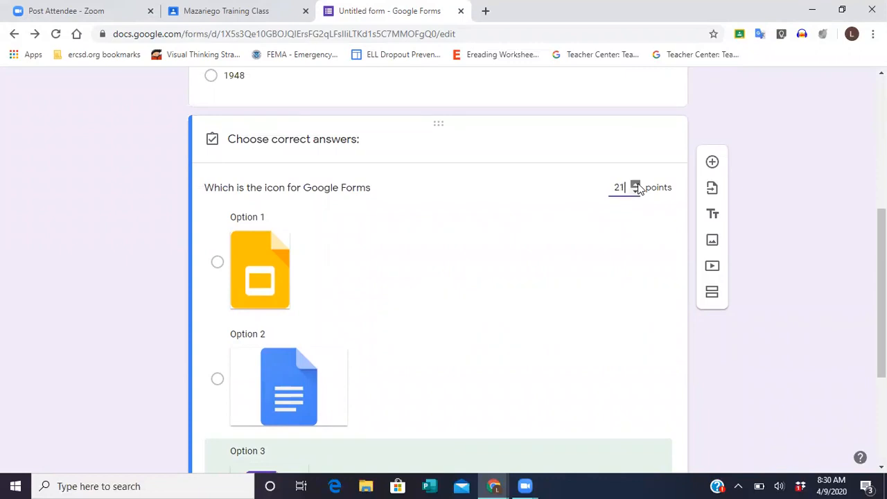
pyautogui.moveTo(882, 281); pyautogui.dragTo(881, 364)
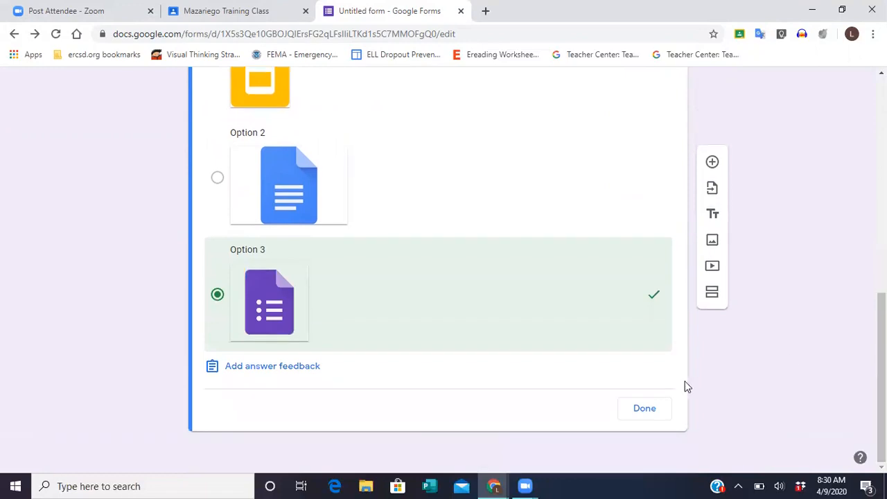
pyautogui.click(649, 414)
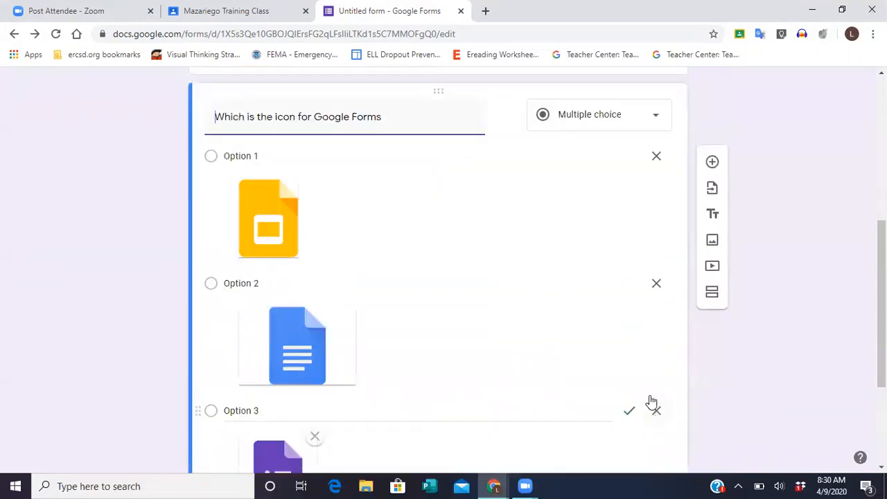
# Try moving the icon question's card to a different place in the question order.
pyautogui.moveTo(882, 312); pyautogui.dragTo(882, 230)
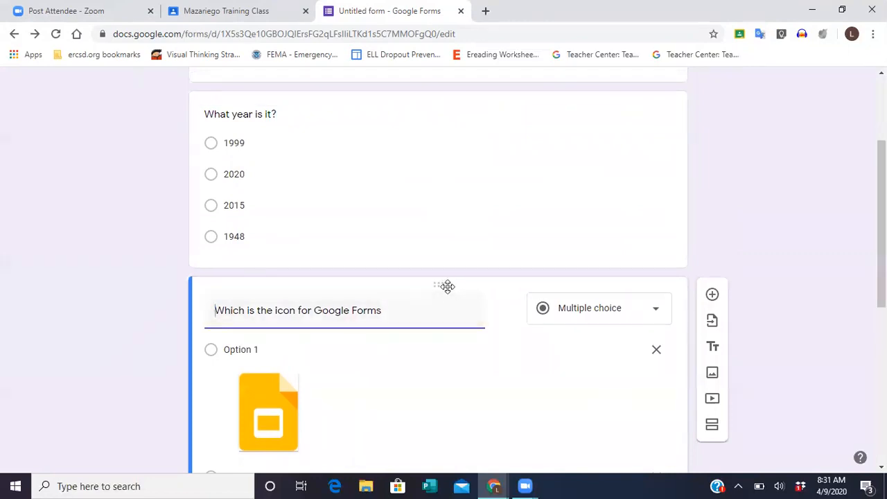
pyautogui.moveTo(438, 284); pyautogui.dragTo(450, 333)
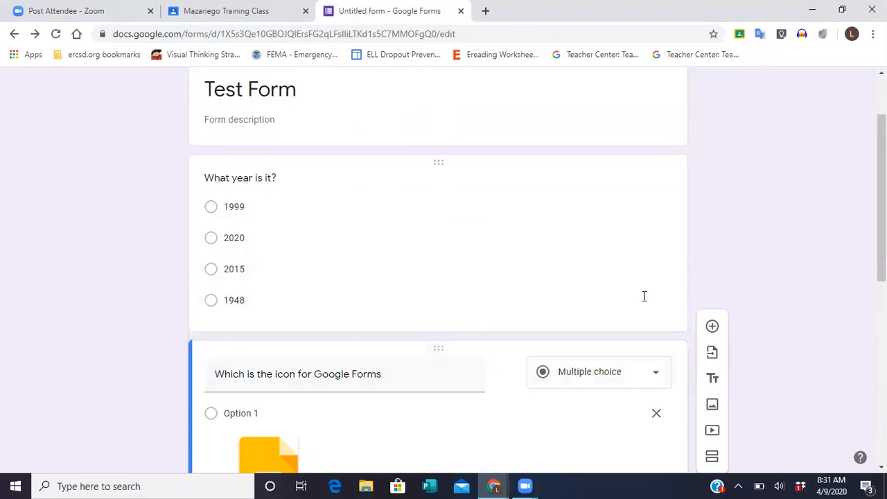
# Add a blank third question below the icon question.
pyautogui.moveTo(882, 253); pyautogui.dragTo(881, 349)
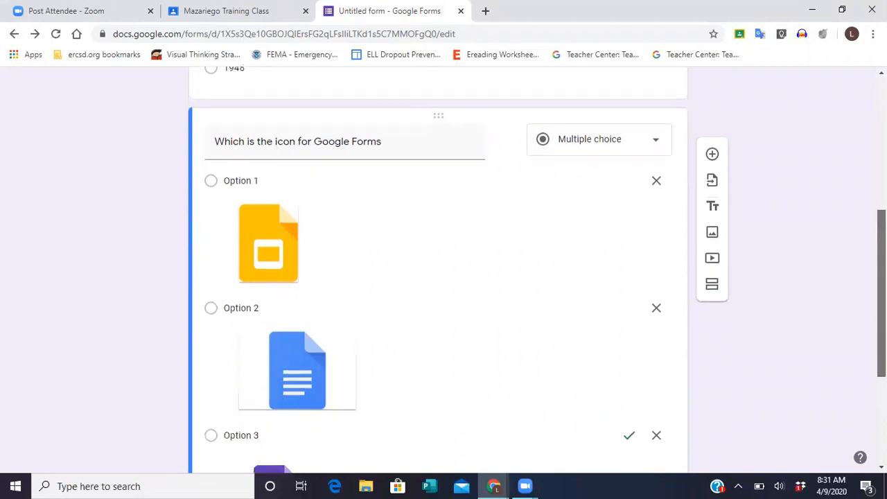
pyautogui.click(711, 162)
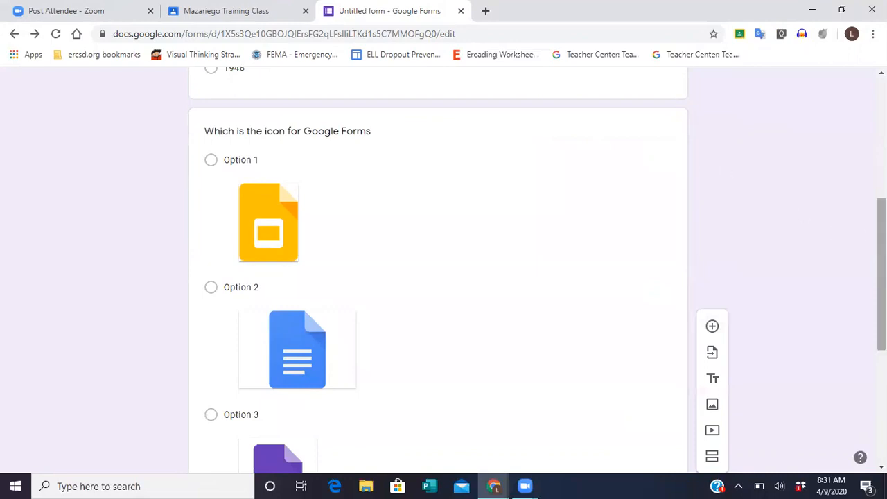
pyautogui.moveTo(882, 275); pyautogui.dragTo(882, 386)
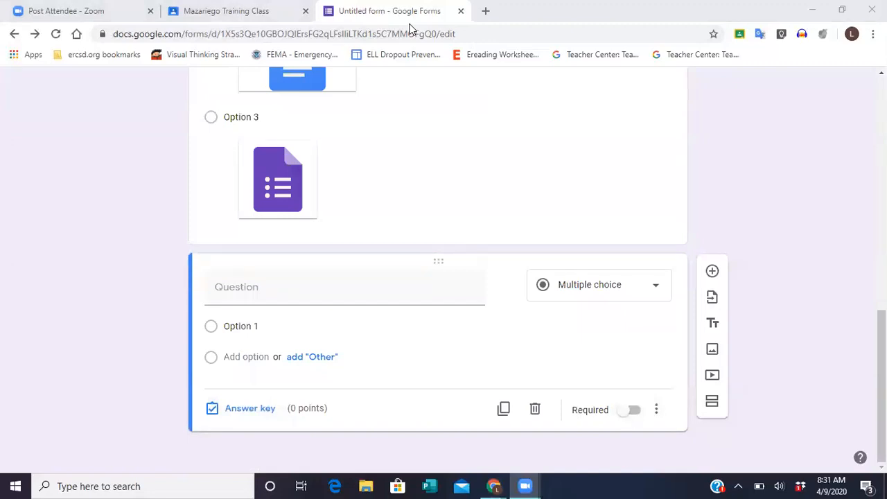
# Open YouTube from the Google apps in a new browser tab.
pyautogui.click(485, 10)
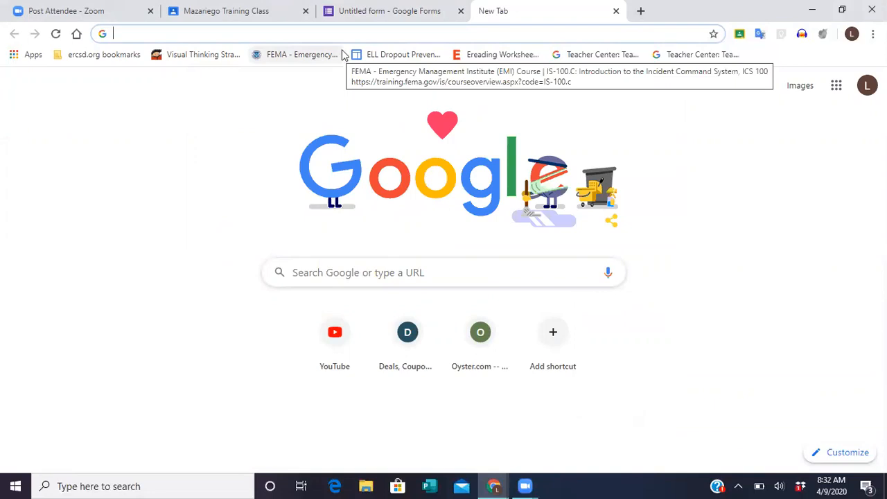
pyautogui.click(837, 85)
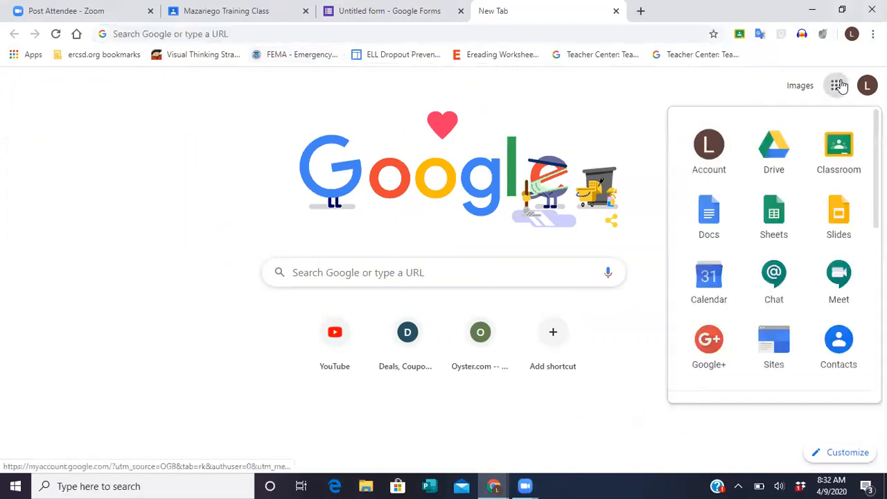
pyautogui.scroll(-2, 797, 208)
pyautogui.scroll(-1, 797, 243)
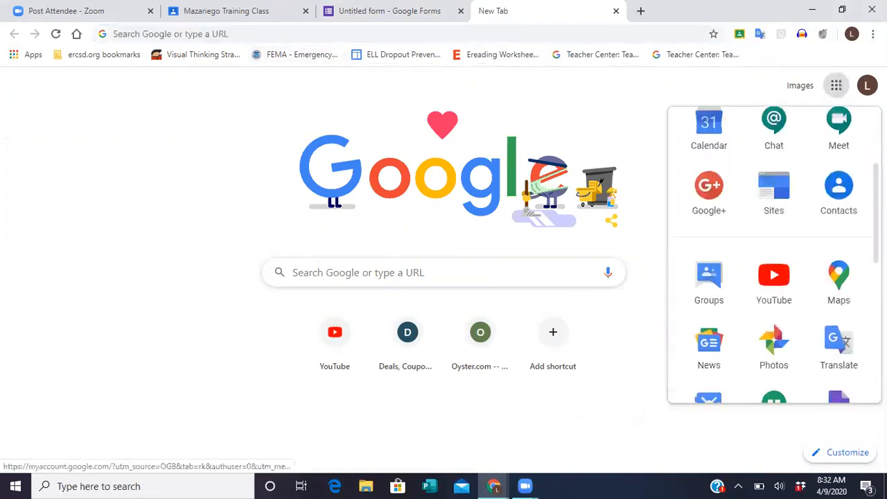
pyautogui.click(776, 286)
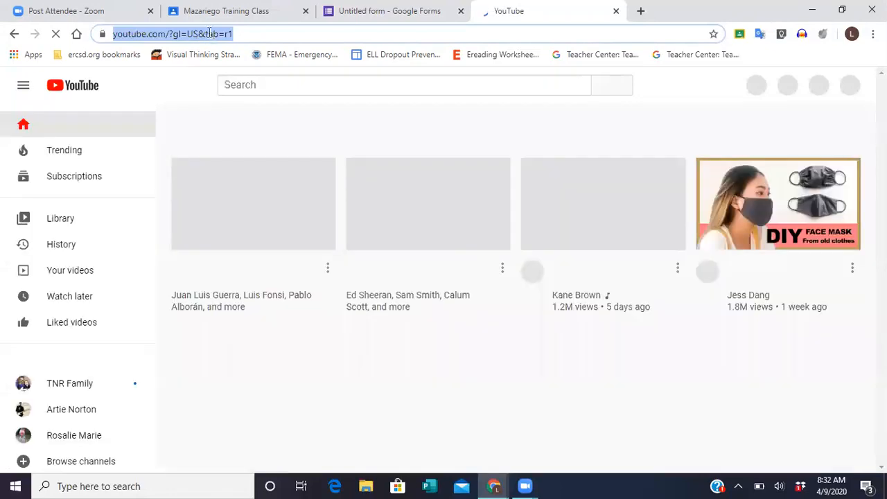
# Search Google for "google forms" videos and open "How to Use Google Forms for Beginners-Google Forms Tutorial" on YouTube.
pyautogui.tripleClick(211, 37)
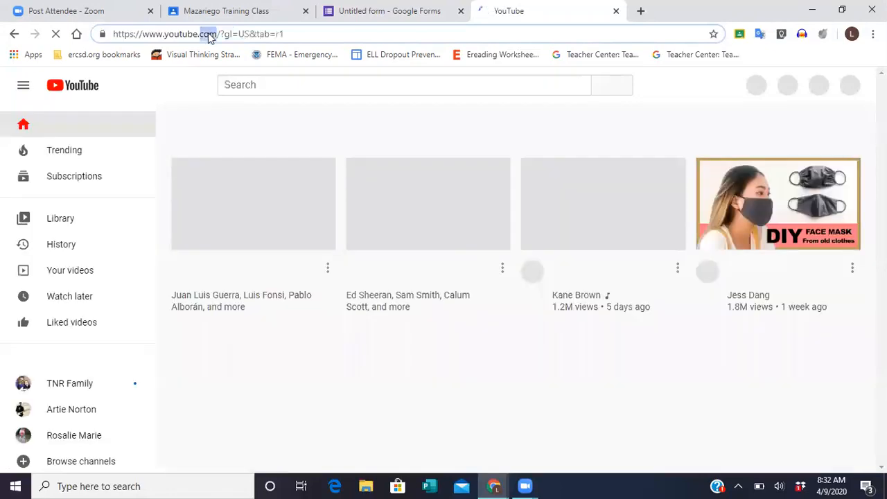
pyautogui.write('google forms')
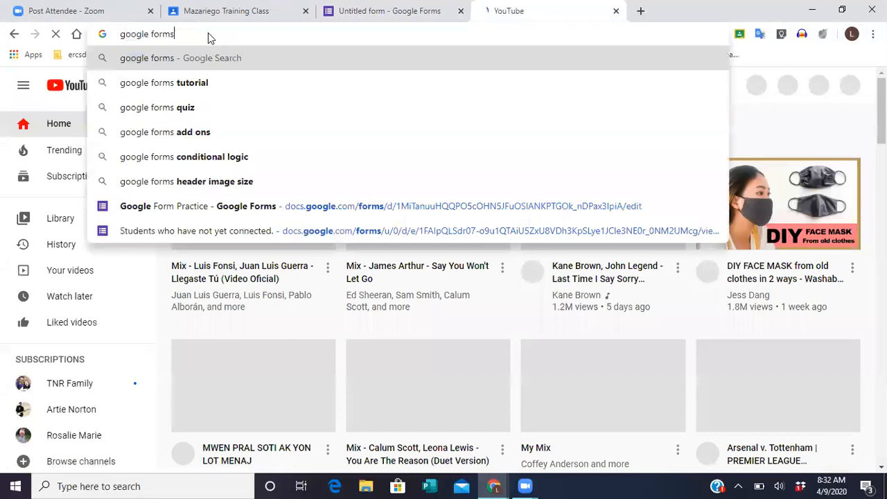
pyautogui.press('Return')
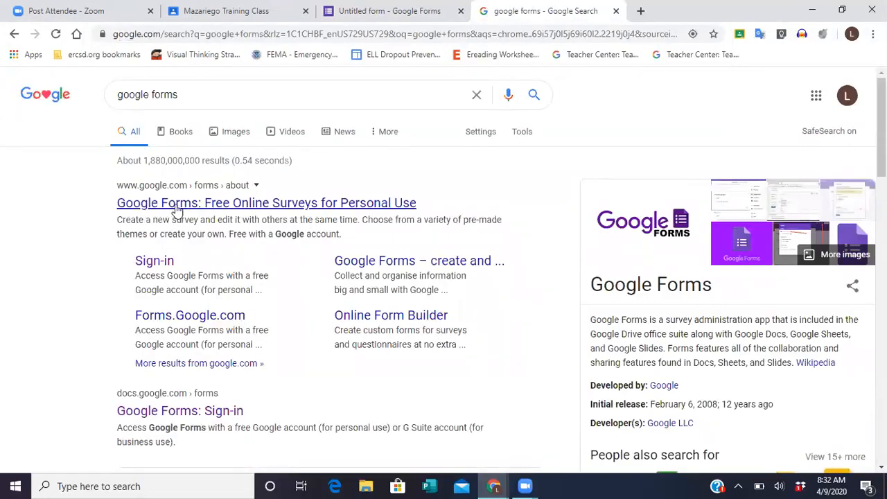
pyautogui.click(282, 133)
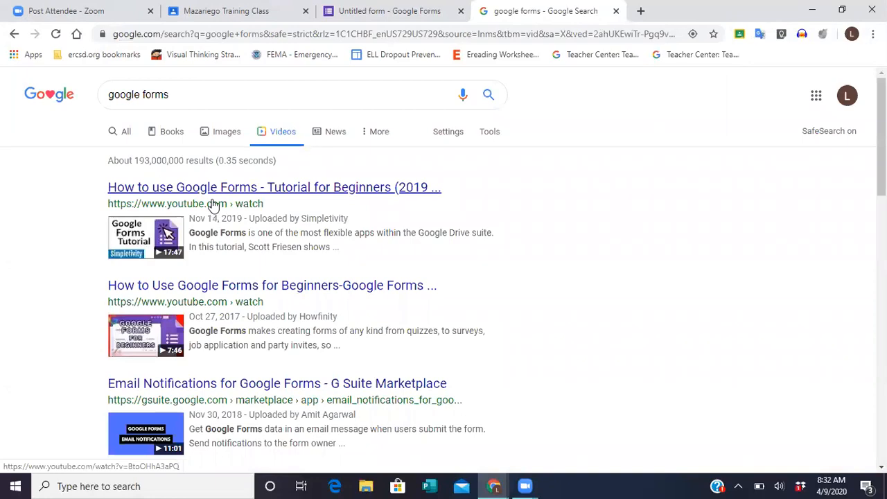
pyautogui.click(174, 286)
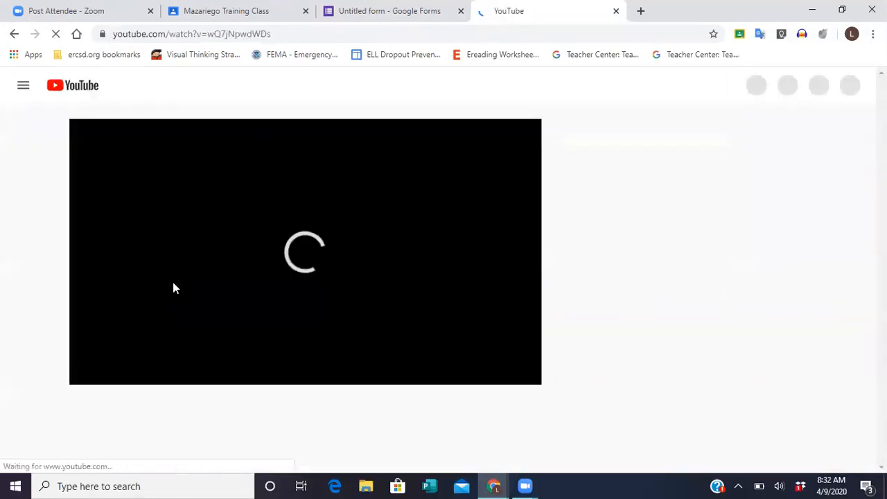
# Copy the tutorial video's web address and pause its playback.
pyautogui.click(248, 34)
pyautogui.hotkey('ctrl', 'c')
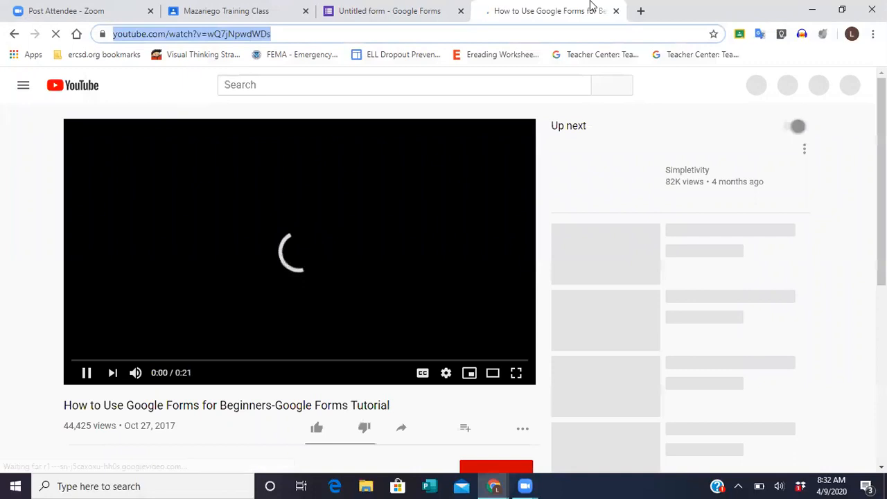
pyautogui.click(87, 373)
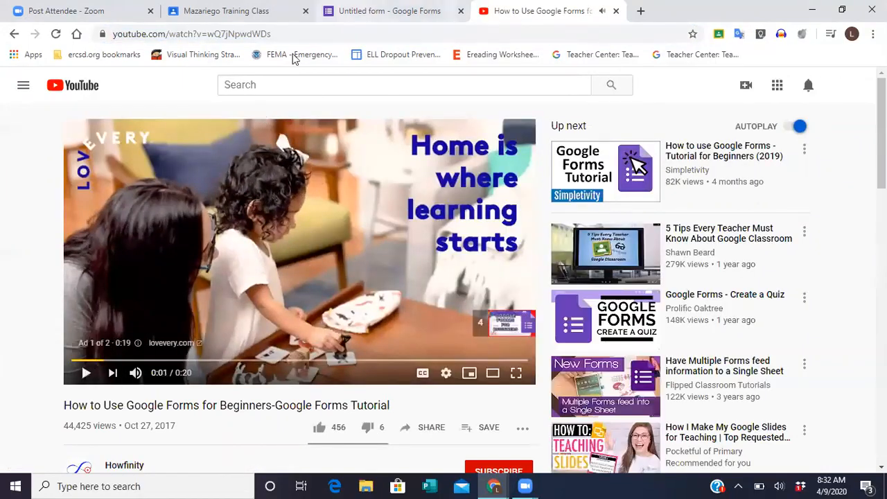
# Return to the form and enter "What is the top three ways Google Forms are used in the classroom?" as the third question.
pyautogui.click(349, 11)
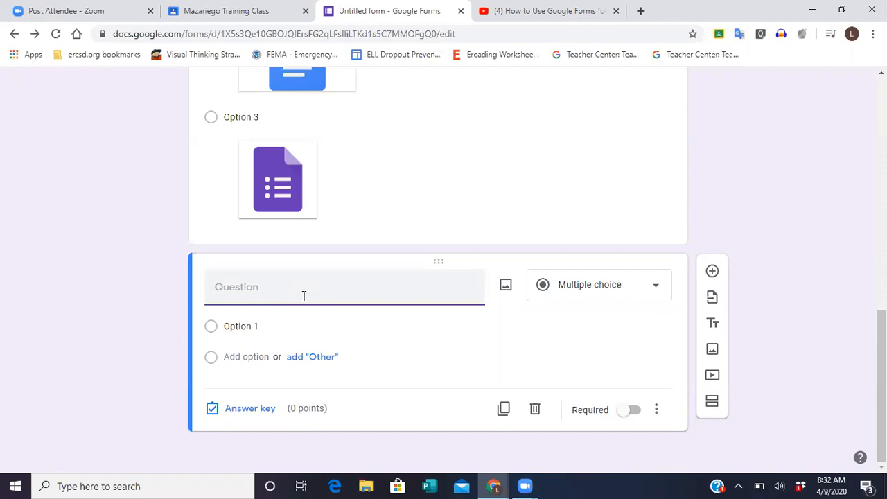
pyautogui.write('What is')
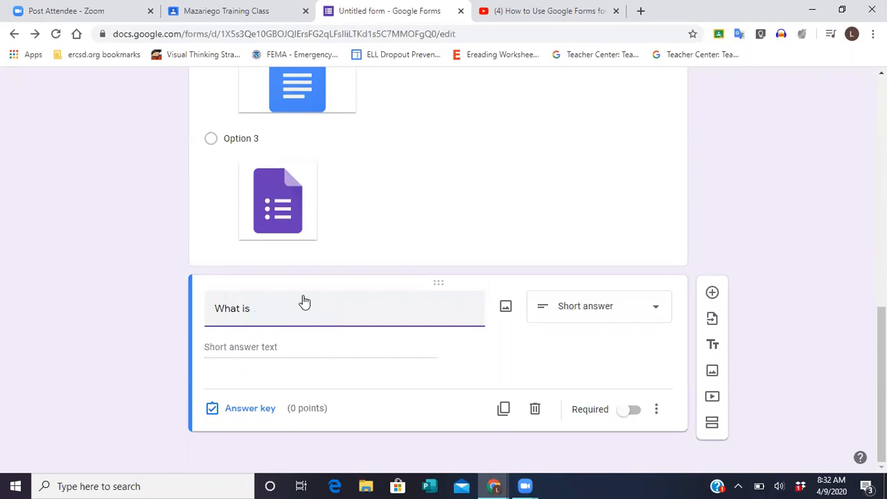
pyautogui.write('the thop three ')
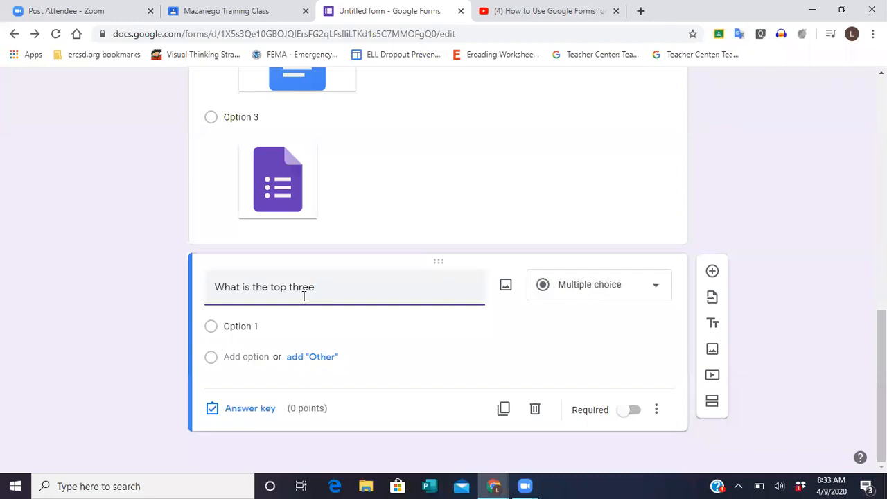
pyautogui.write('ways Google Forms are us')
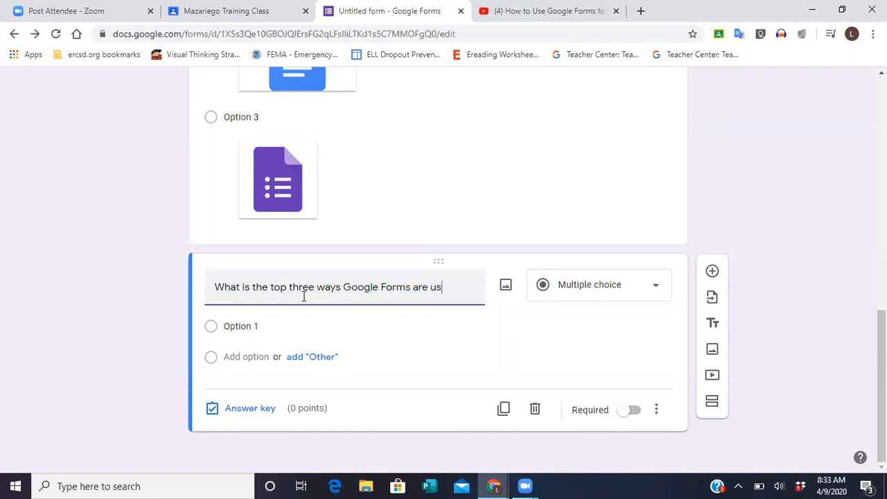
pyautogui.write('ed in the cla')
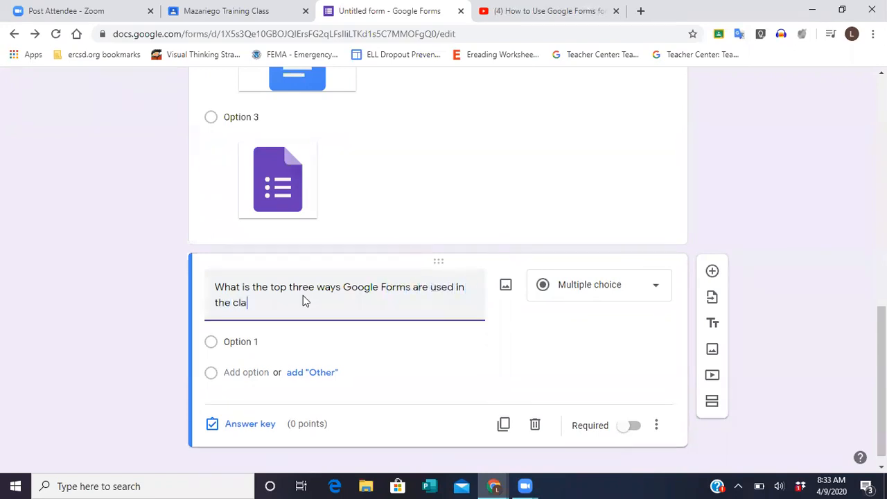
pyautogui.write('ssroom')
# Insert the YouTube video "How to Use Google Forms for Beginners-Google Forms Tutorial" below the third question, using its copied address.
pyautogui.click(711, 376)
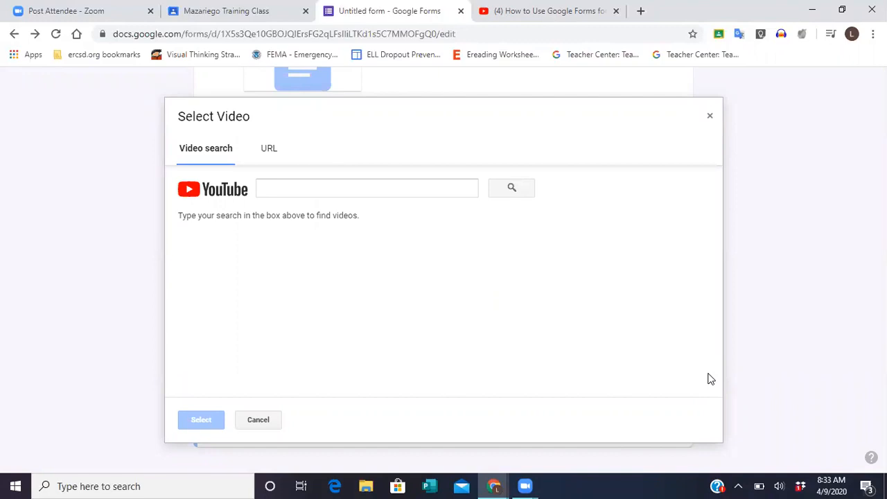
pyautogui.click(281, 196)
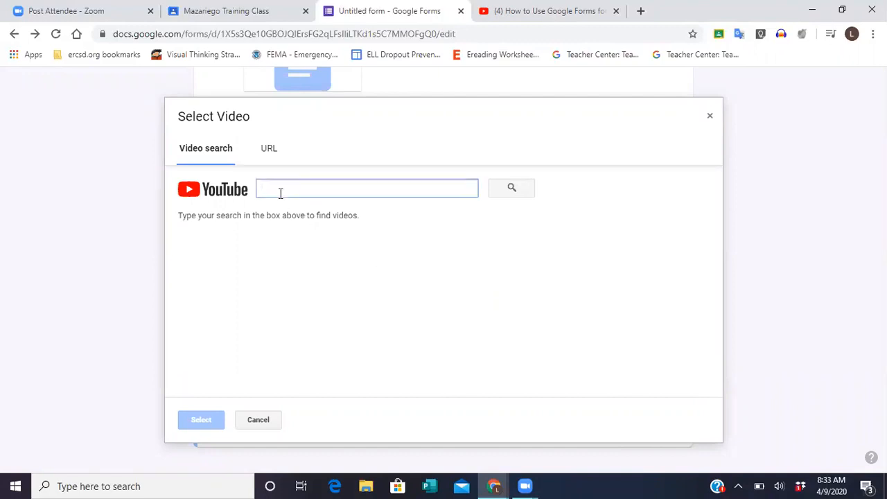
pyautogui.hotkey('ctrl', 'v')
pyautogui.press('Return')
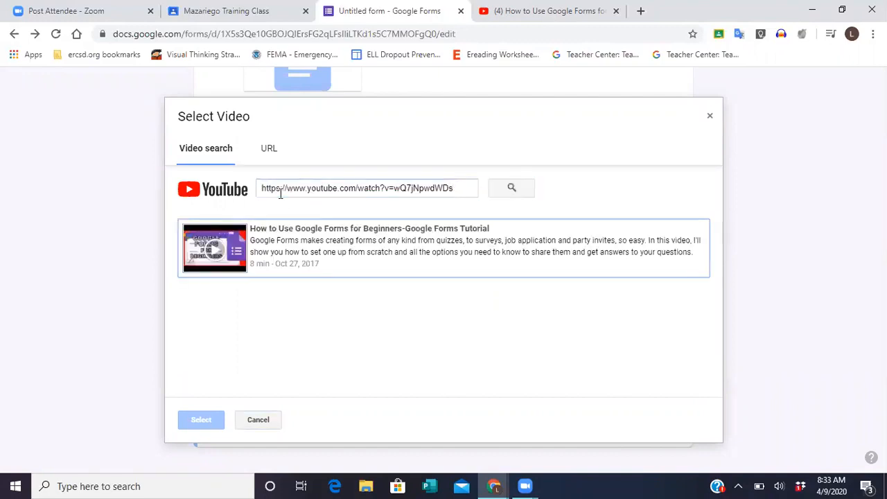
pyautogui.click(270, 253)
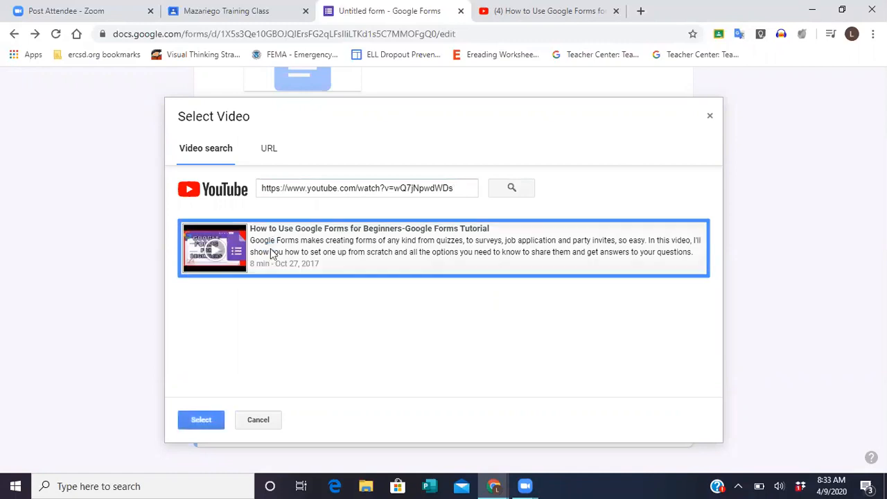
pyautogui.doubleClick(271, 253)
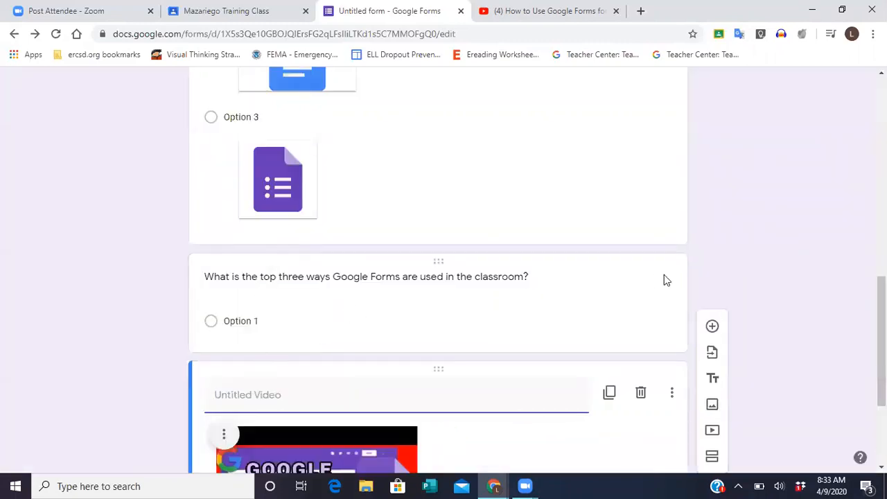
# Append "(Watch the video below to help you respond)." to the third question's text.
pyautogui.moveTo(880, 302); pyautogui.dragTo(881, 357)
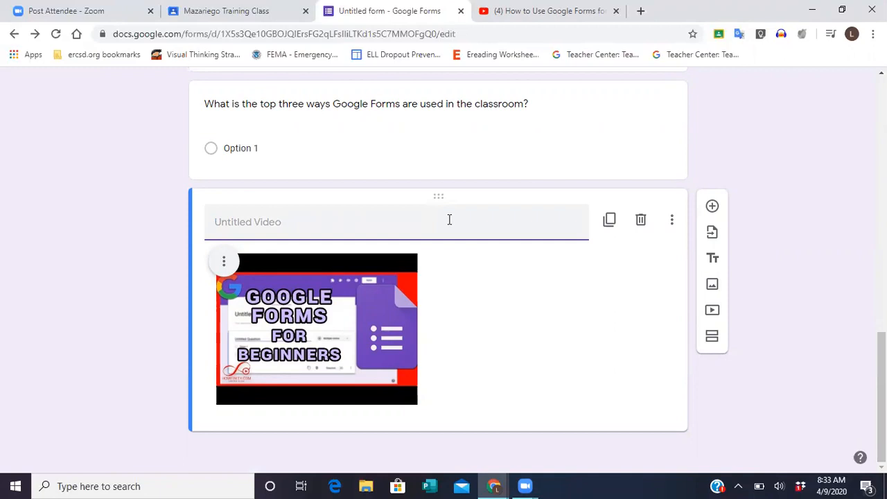
pyautogui.click(506, 105)
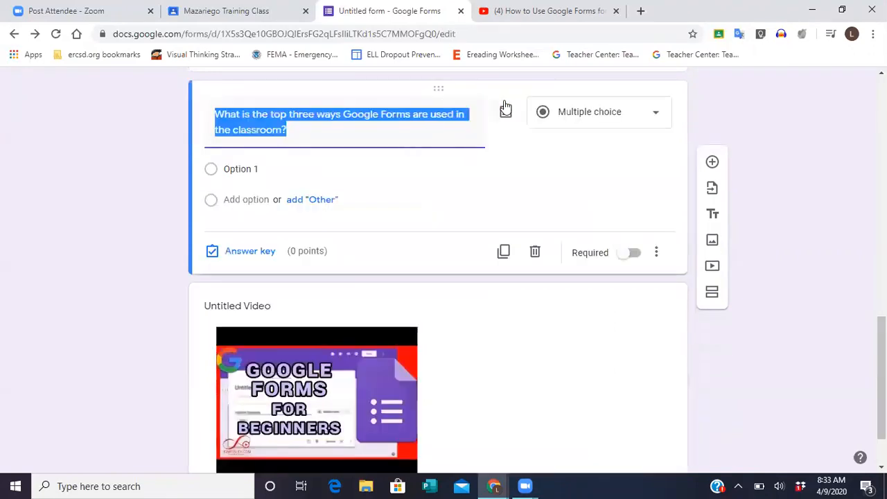
pyautogui.click(300, 129)
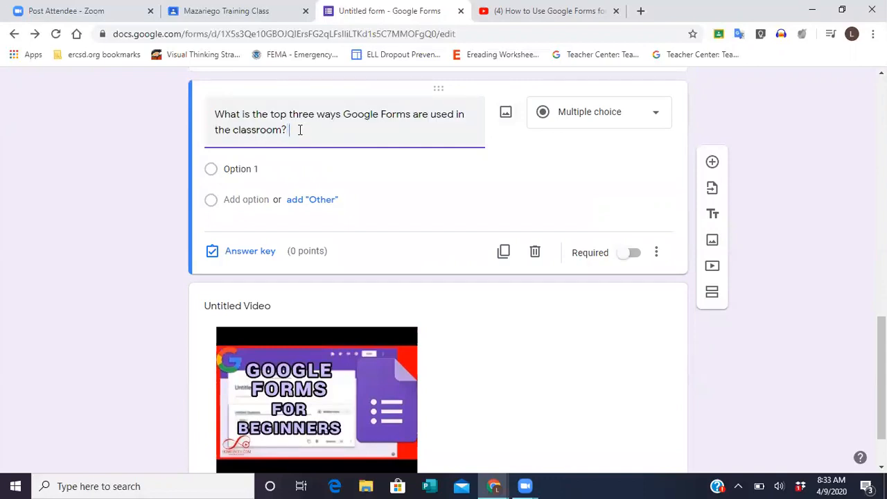
pyautogui.write('(Watch the video below to help')
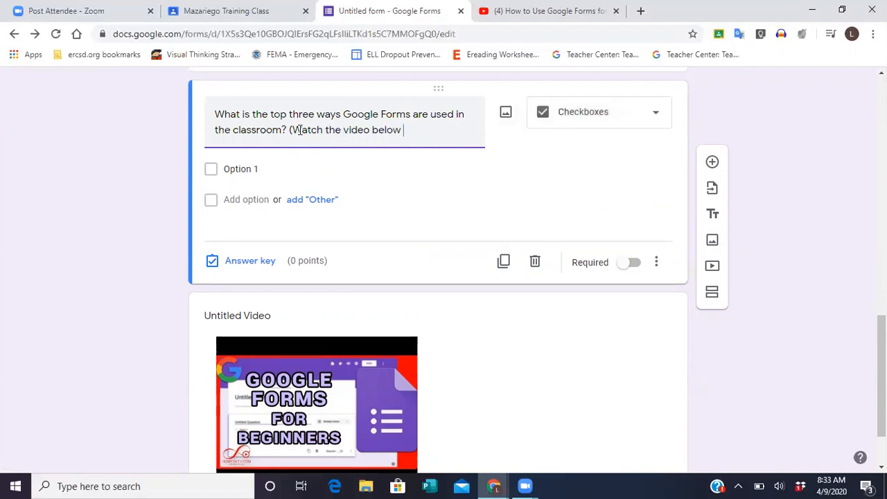
pyautogui.write(' you respon')
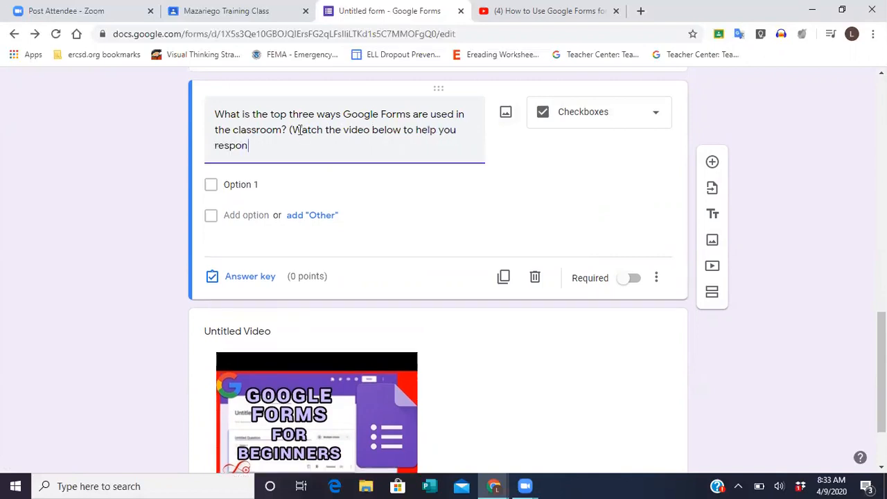
pyautogui.write('d).')
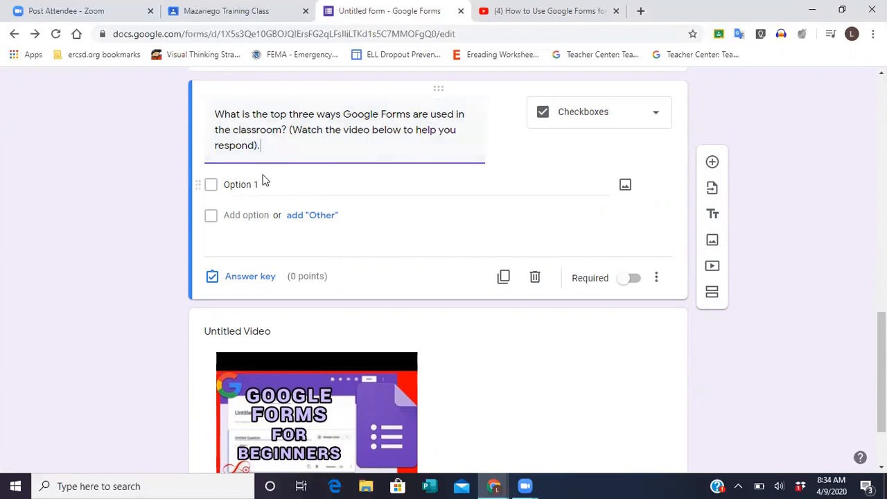
# Enter "Quiz", "Survey" and "Exit Ticket" as the third question's answer options and add a fourth option.
pyautogui.click(240, 187)
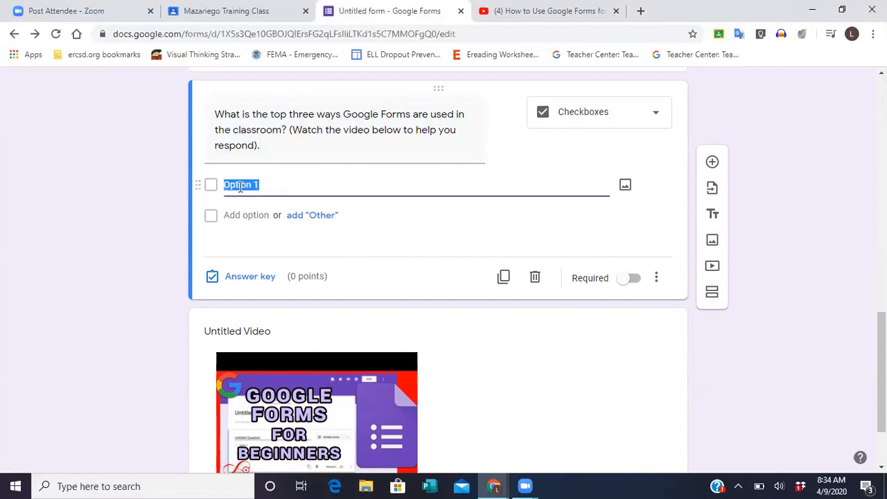
pyautogui.write('quiz')
pyautogui.press('BackSpace')
pyautogui.press('BackSpace')
pyautogui.press('BackSpace')
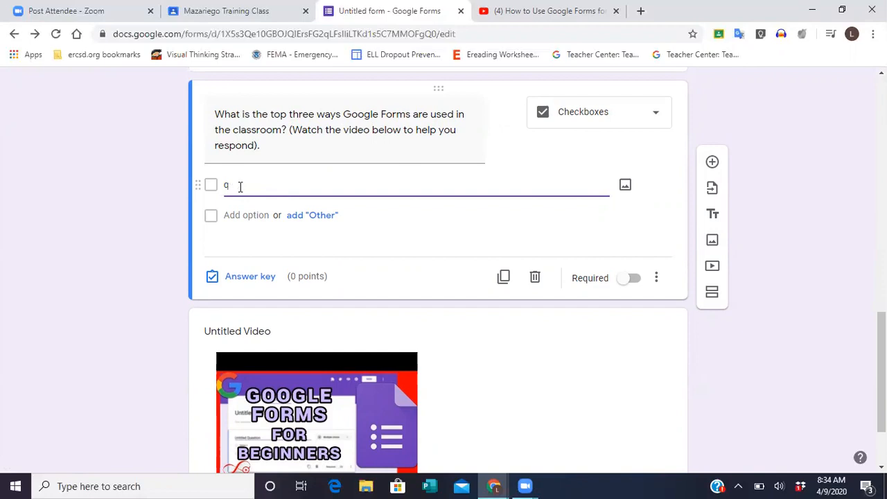
pyautogui.write('Quiz')
pyautogui.press('Return')
pyautogui.write('Survey')
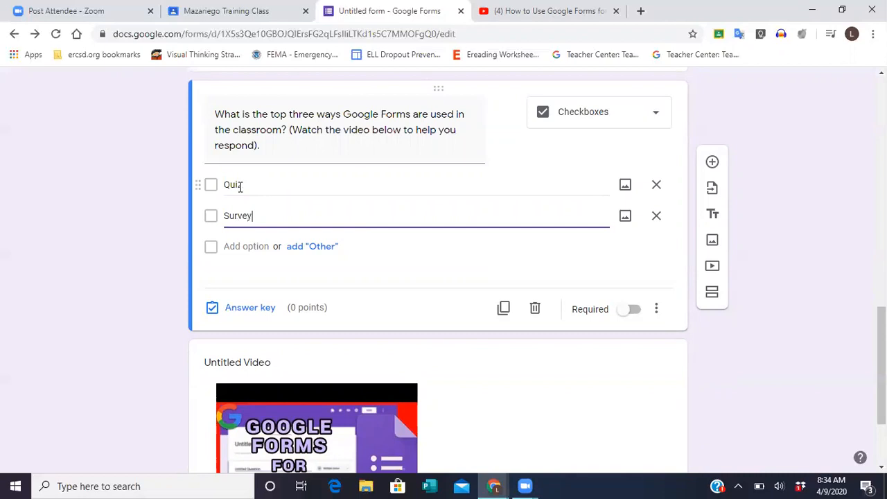
pyautogui.press('Return')
pyautogui.write('Exit Ticket')
pyautogui.press('Return')
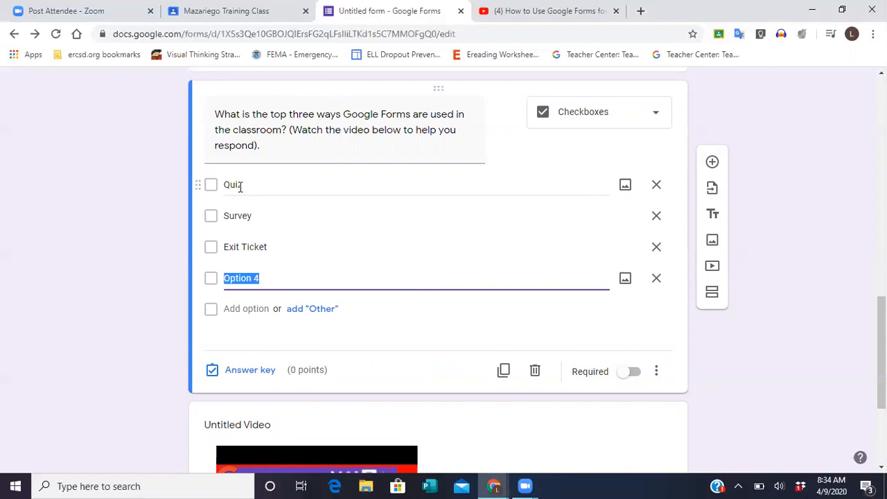
# Append "Click all that apply." to the end of the third question's text.
pyautogui.tripleClick(270, 149)
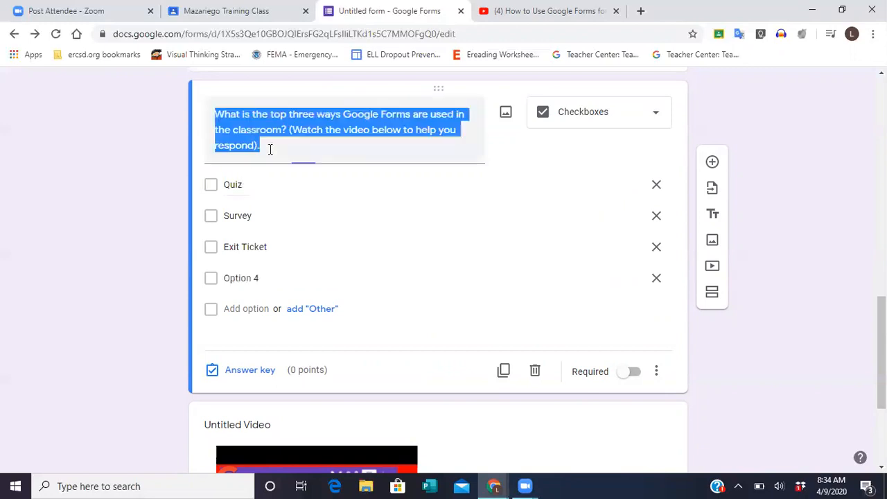
pyautogui.click(270, 149)
pyautogui.write('All')
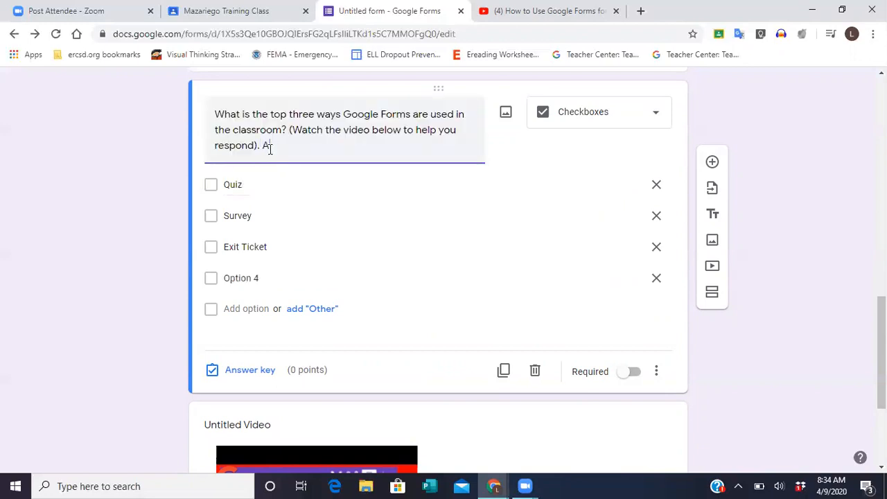
pyautogui.press('BackSpace')
pyautogui.write('Click all that apply.')
# Name the third question's fourth option "Test" and mark all four options as correct in its answer key.
pyautogui.click(241, 277)
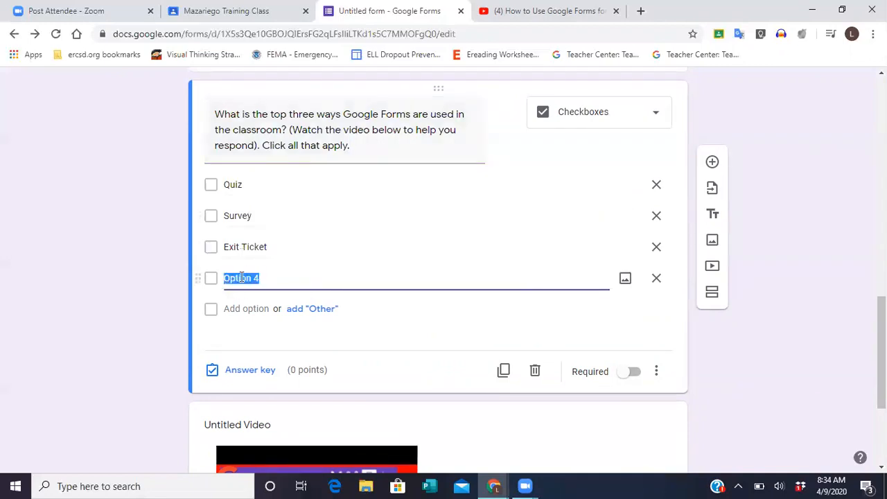
pyautogui.write('Test')
pyautogui.click(248, 372)
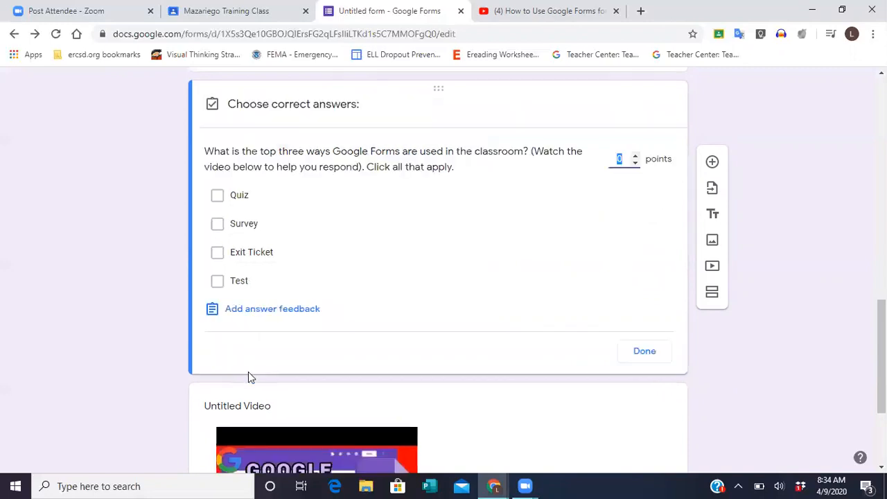
pyautogui.click(217, 195)
pyautogui.click(218, 223)
pyautogui.click(217, 252)
pyautogui.click(217, 284)
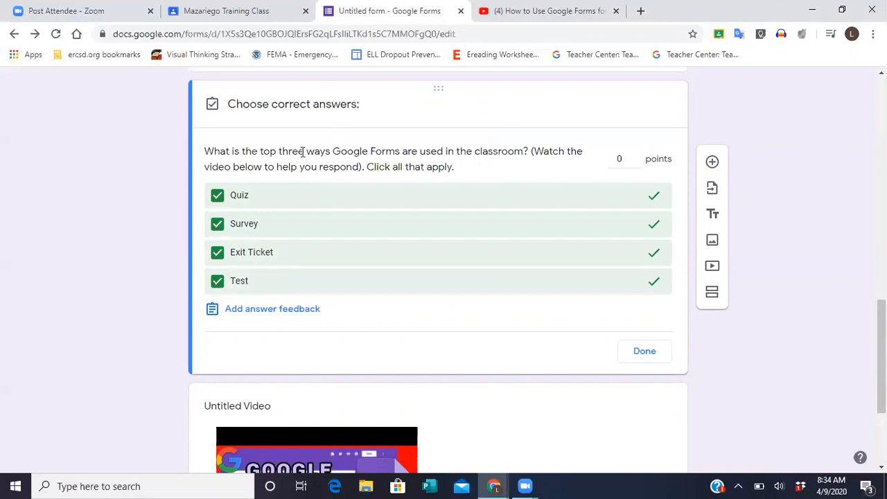
# Make the third question worth 25 points and finish its answer key.
pyautogui.click(635, 157)
pyautogui.click(635, 158)
pyautogui.click(635, 158)
pyautogui.click(644, 353)
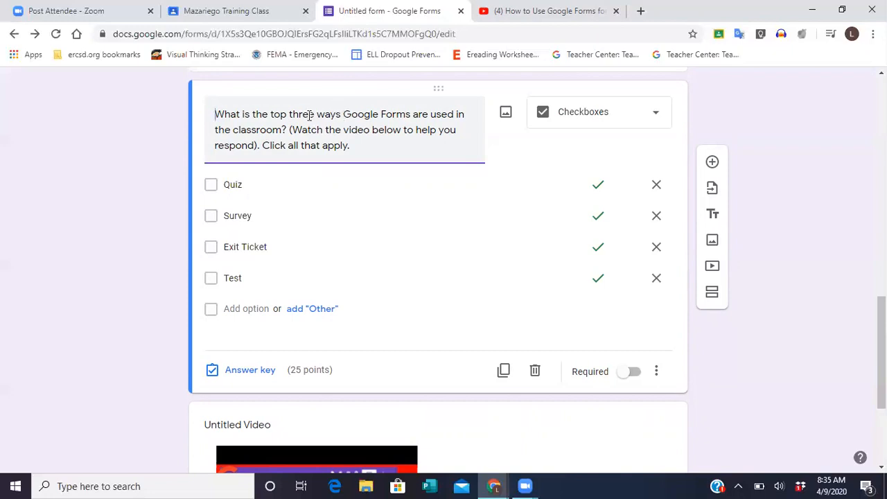
# Reword the opening of the third question to "What are some ways Google Forms are used in the classroom?".
pyautogui.click(314, 114)
pyautogui.press('BackSpace')
pyautogui.press('BackSpace')
pyautogui.press('BackSpace')
pyautogui.press('BackSpace')
pyautogui.press('BackSpace')
pyautogui.press('BackSpace')
pyautogui.press('BackSpace')
pyautogui.press('BackSpace')
pyautogui.press('BackSpace')
pyautogui.press('BackSpace')
pyautogui.press('BackSpace')
pyautogui.press('BackSpace')
pyautogui.press('BackSpace')
pyautogui.press('BackSpace')
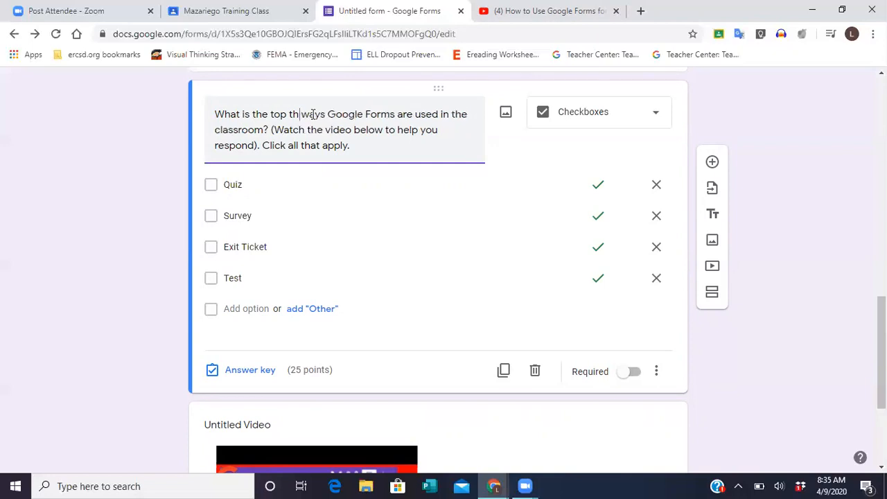
pyautogui.press('BackSpace')
pyautogui.press('BackSpace')
pyautogui.write('are some')
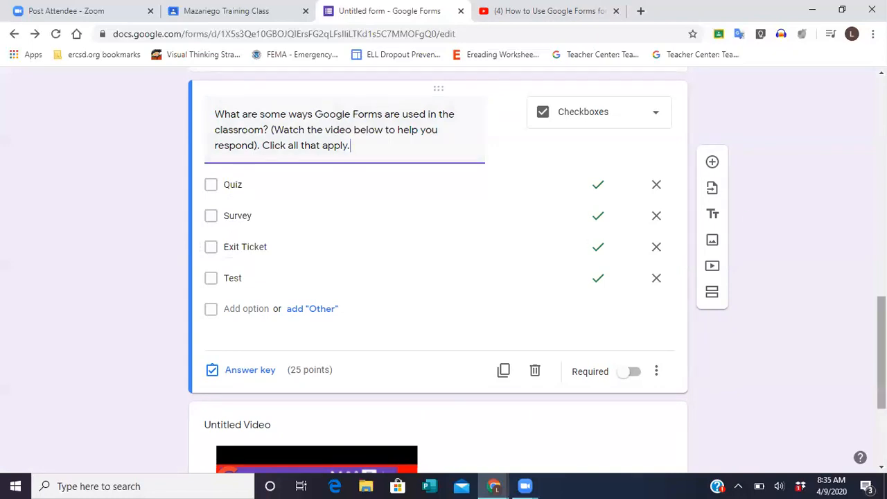
# Add a new question after the third one and set its type to Short answer.
pyautogui.scroll(-3, 438, 271)
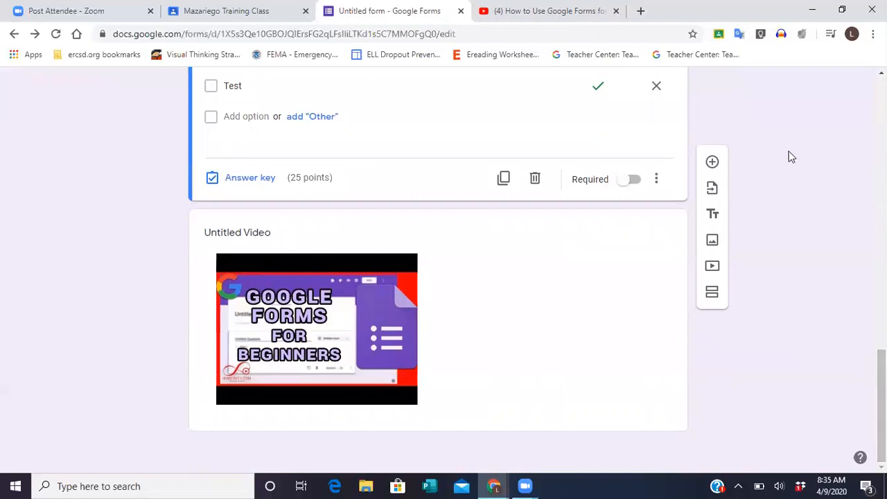
pyautogui.click(713, 163)
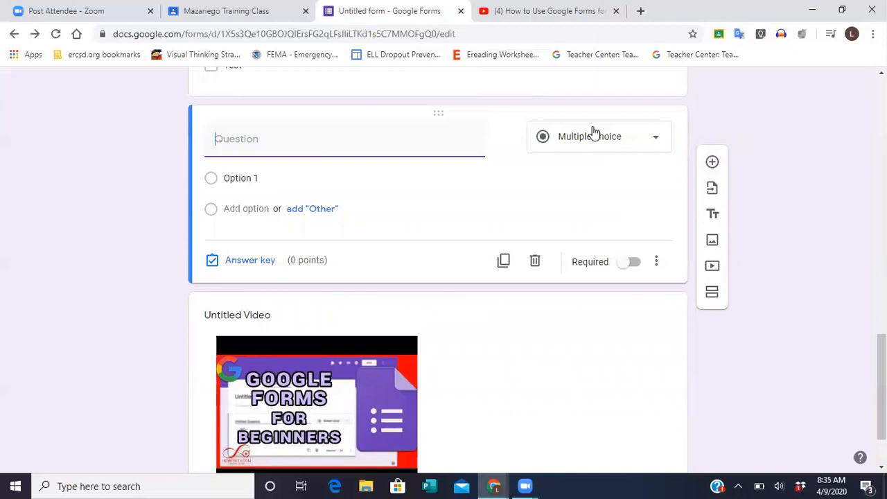
pyautogui.click(632, 136)
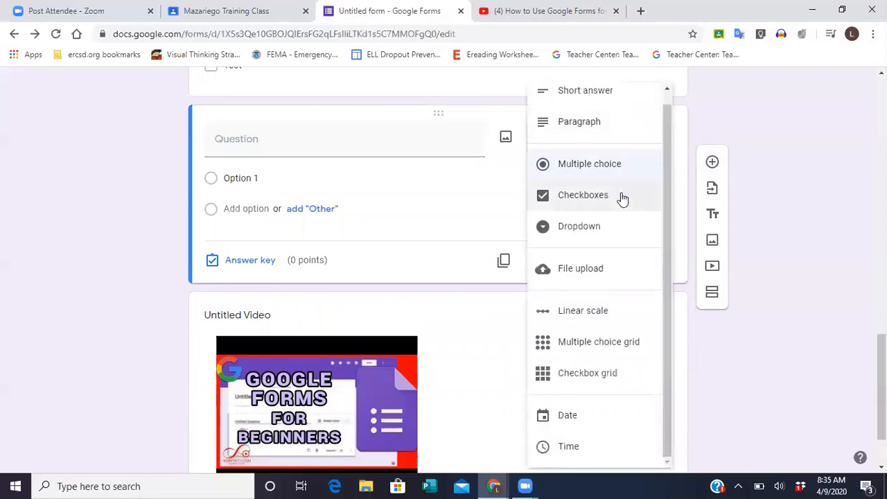
pyautogui.click(618, 101)
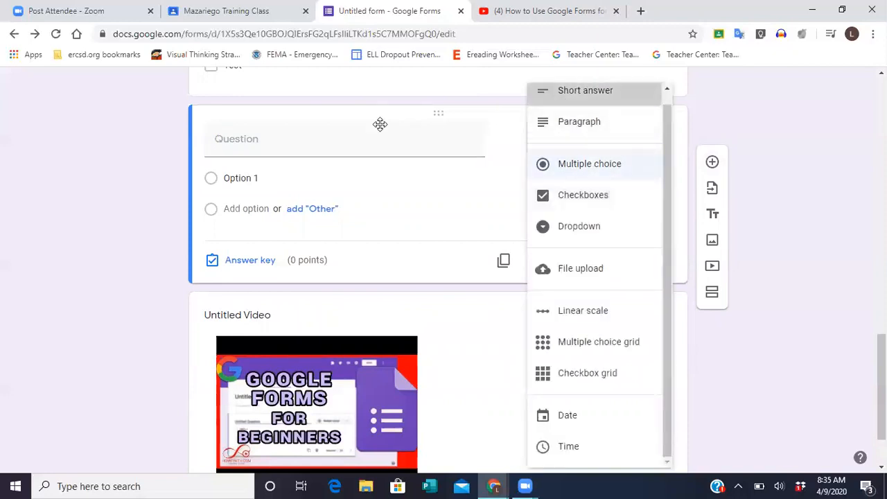
# Enter "What is the best thing about using Google Forms as assessments with your students?" as the short-answer question's text.
pyautogui.click(359, 135)
pyautogui.write('W')
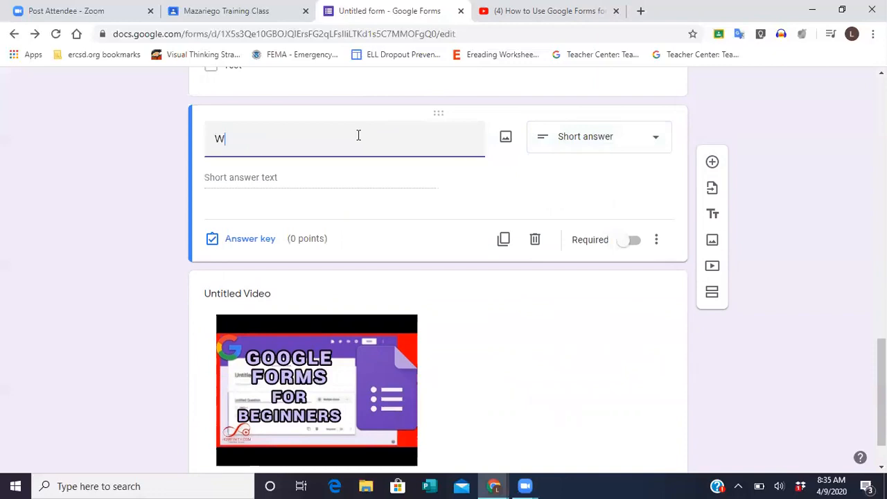
pyautogui.write('hat is the best thing')
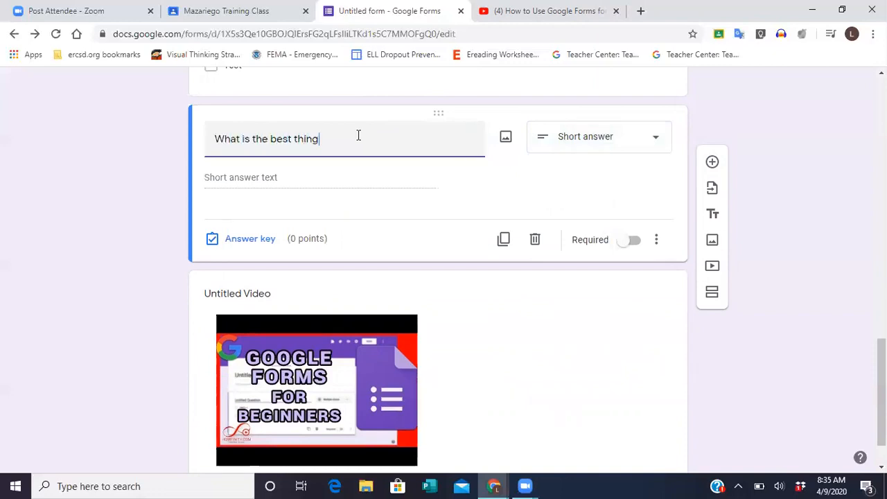
pyautogui.write(' about using Google forms')
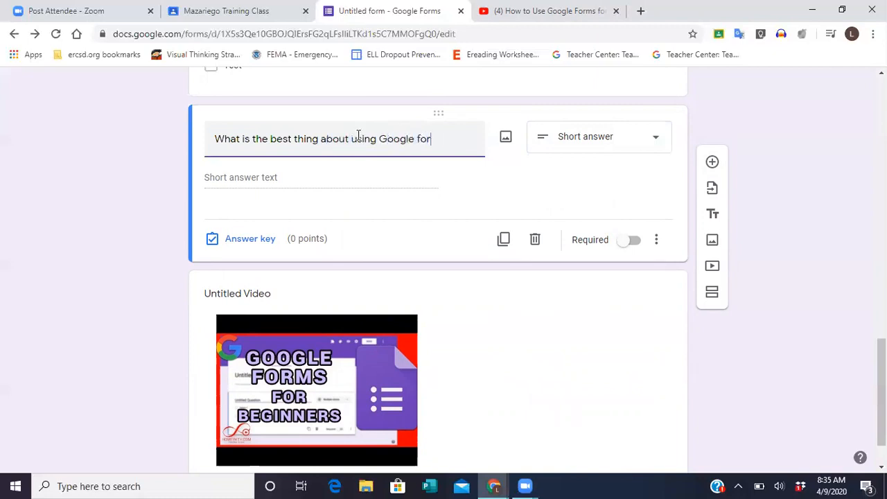
pyautogui.press('BackSpace')
pyautogui.press('BackSpace')
pyautogui.press('BackSpace')
pyautogui.press('BackSpace')
pyautogui.press('BackSpace')
pyautogui.write('Forms with your')
pyautogui.press('BackSpace')
pyautogui.press('BackSpace')
pyautogui.press('BackSpace')
pyautogui.press('BackSpace')
pyautogui.press('BackSpace')
pyautogui.press('BackSpace')
pyautogui.press('BackSpace')
pyautogui.press('BackSpace')
pyautogui.press('BackSpace')
pyautogui.press('BackSpace')
pyautogui.write('as asse')
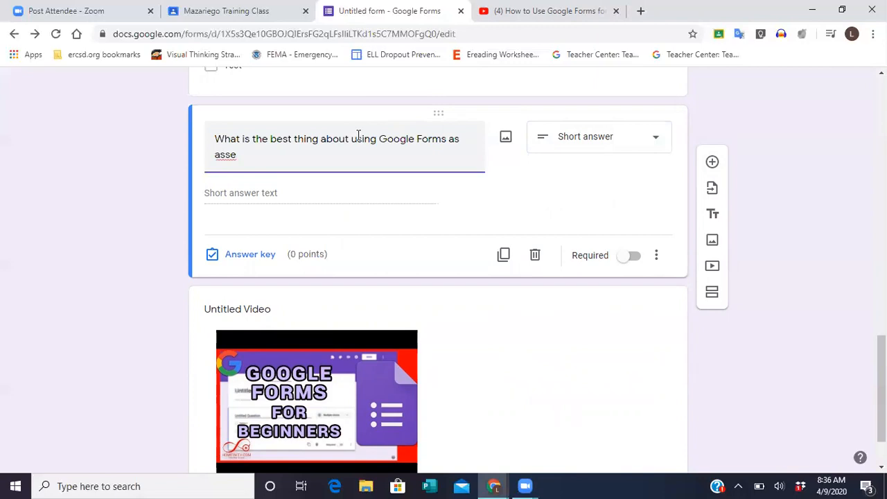
pyautogui.write('ssments with your students?')
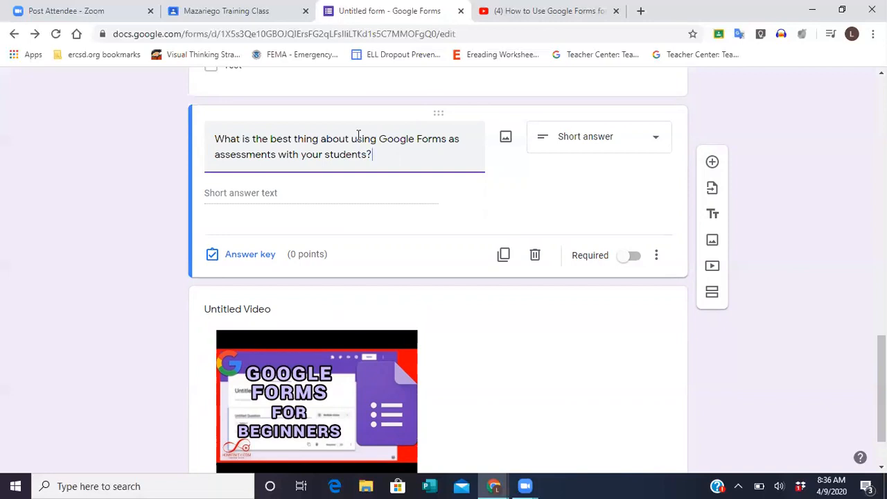
# Make "It does the grading for you" the short-answer question's only accepted answer, marking all others incorrect, and assign 25 points.
pyautogui.click(269, 196)
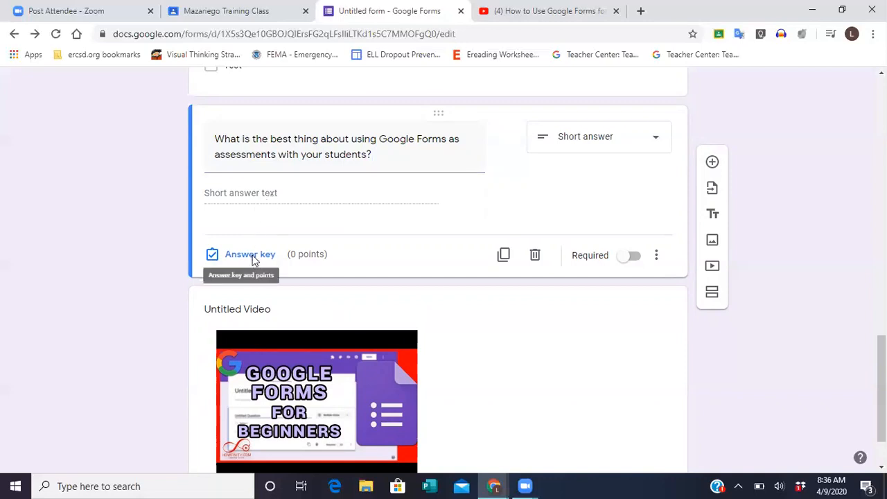
pyautogui.click(250, 254)
pyautogui.click(258, 217)
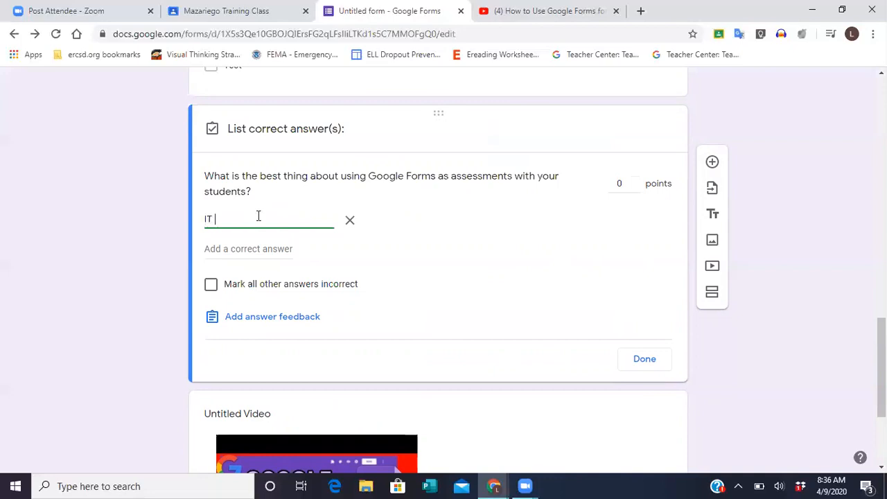
pyautogui.write('It does the grading for you')
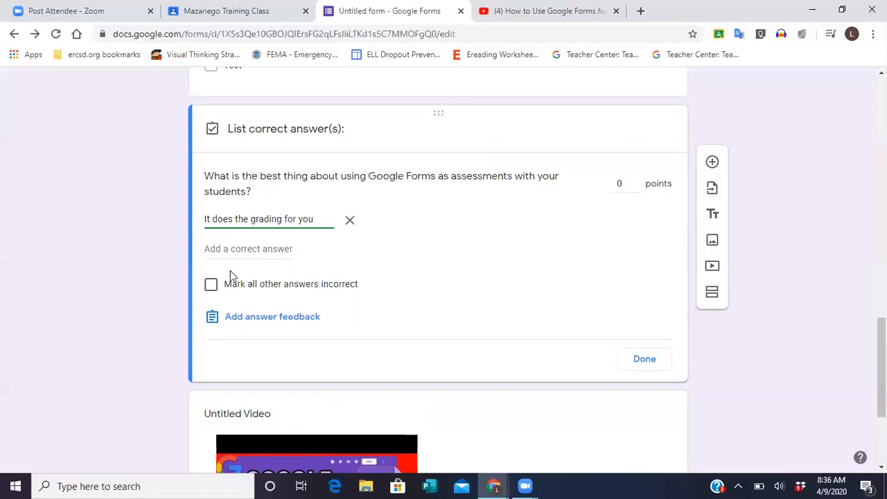
pyautogui.click(211, 286)
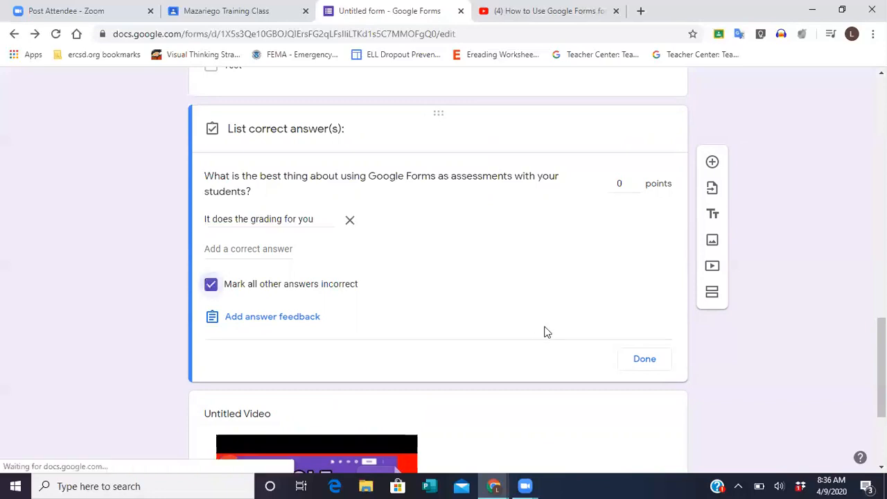
pyautogui.moveTo(634, 180); pyautogui.dragTo(636, 182)
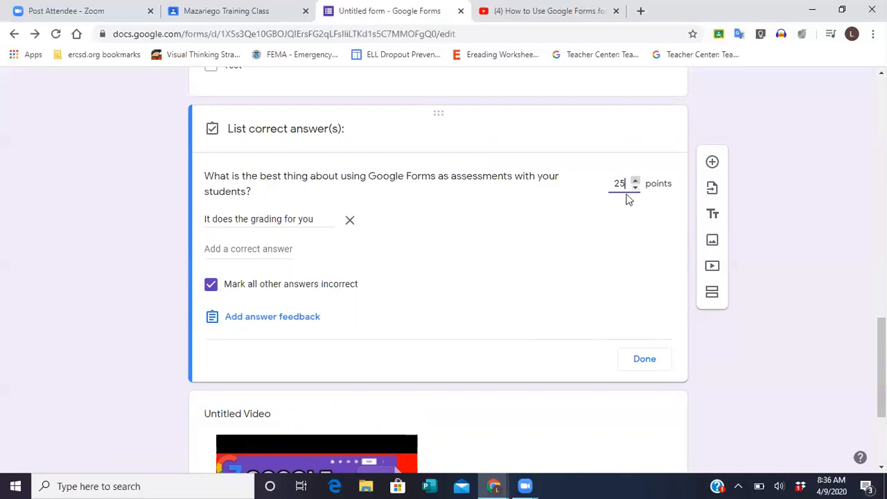
pyautogui.click(644, 360)
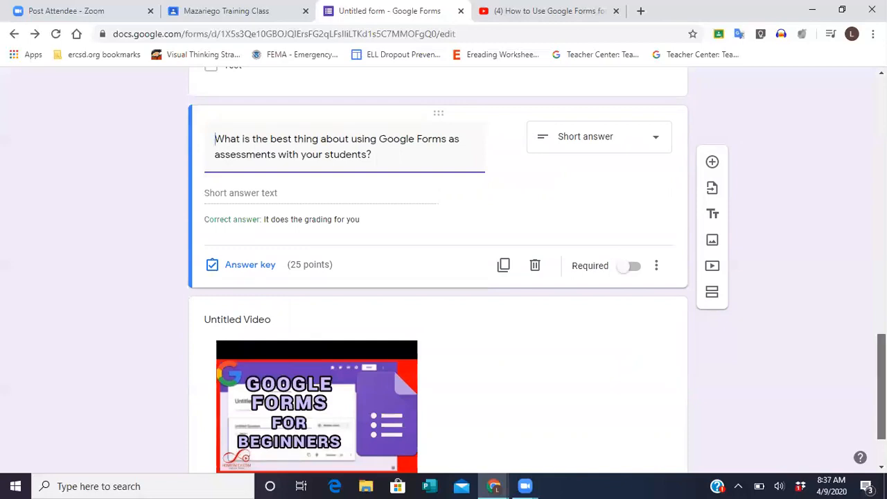
# Check the form's general settings and close them without saving changes.
pyautogui.scroll(10, 444, 270)
pyautogui.scroll(3, 443, 270)
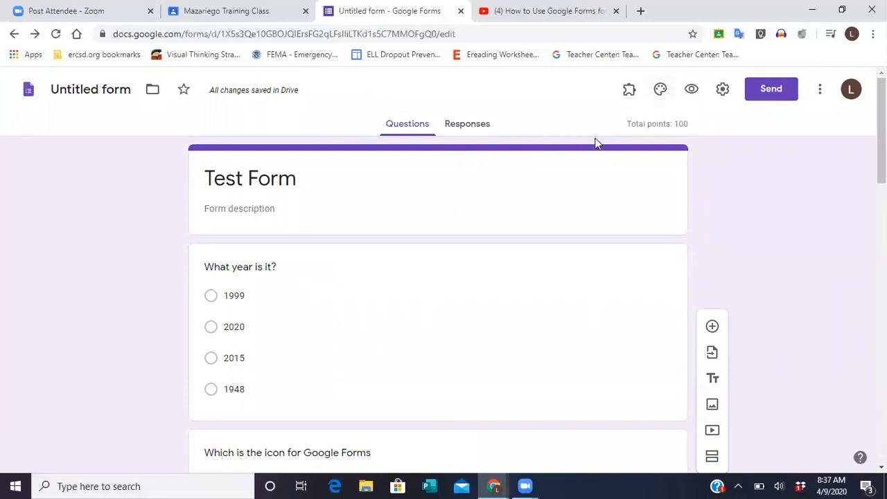
pyautogui.click(723, 90)
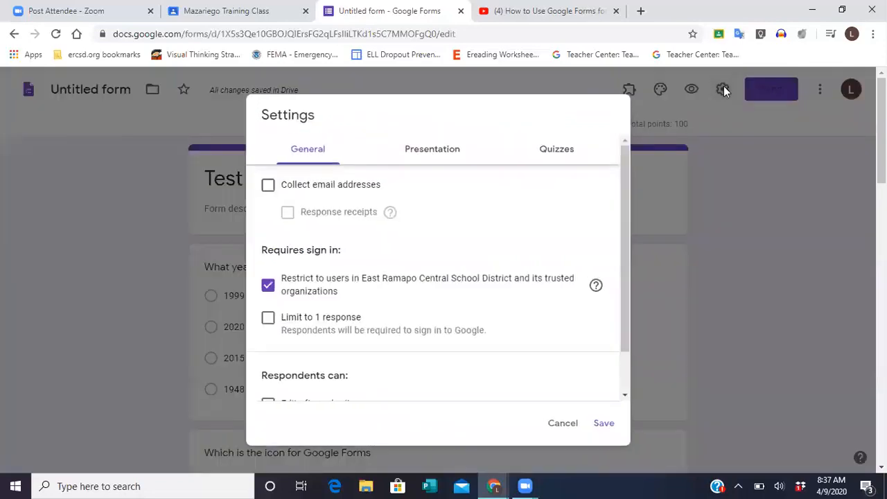
pyautogui.click(561, 423)
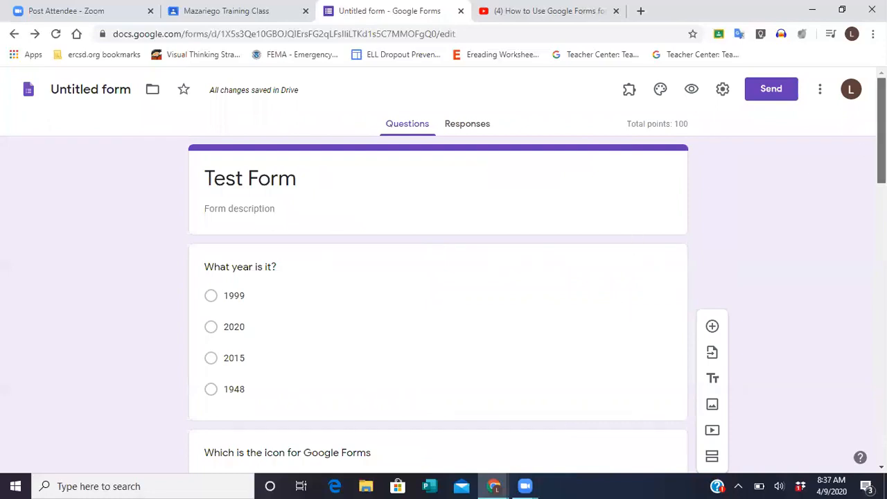
# Look through the form's questions, and preview the quiz as respondents see it.
pyautogui.scroll(-1, 881, 132)
pyautogui.scroll(-15, 881, 132)
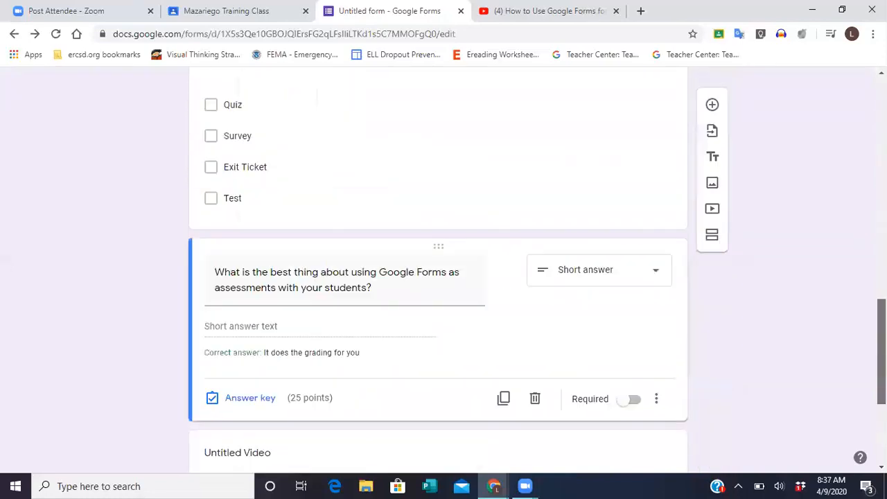
pyautogui.scroll(7, 863, 388)
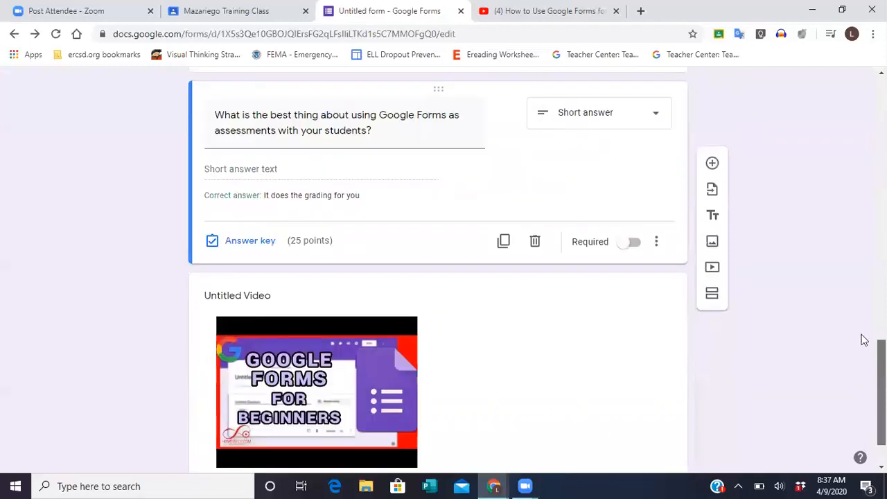
pyautogui.scroll(10, 438, 270)
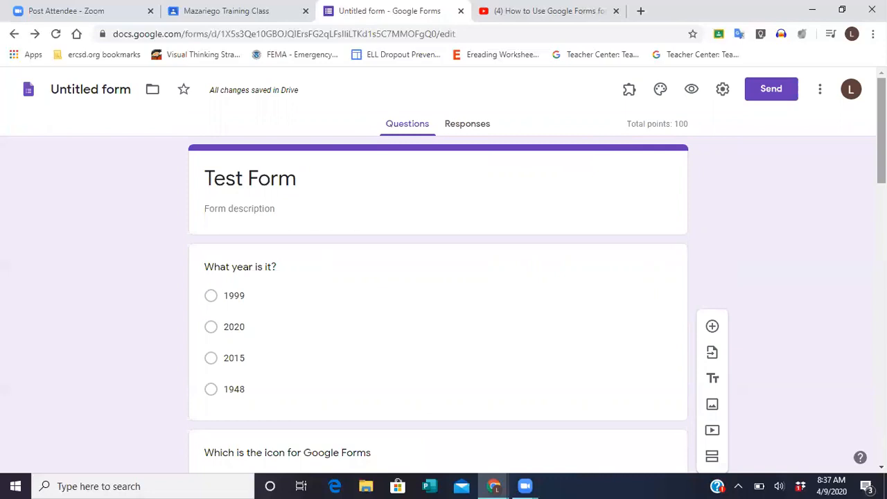
pyautogui.click(692, 91)
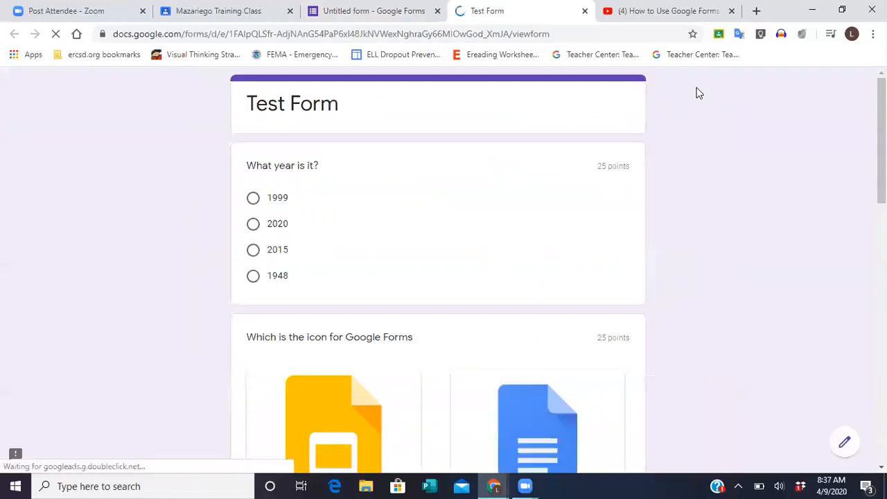
pyautogui.scroll(-10, 438, 277)
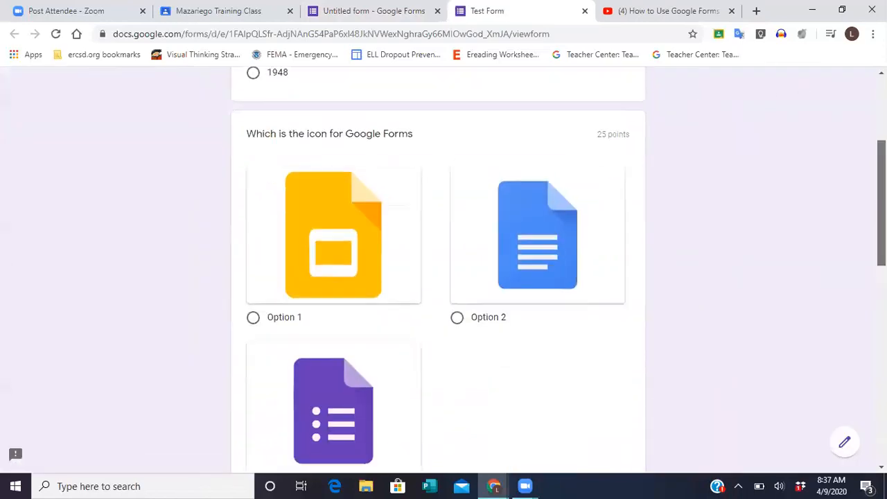
pyautogui.scroll(6, 437, 277)
pyautogui.scroll(5, 438, 278)
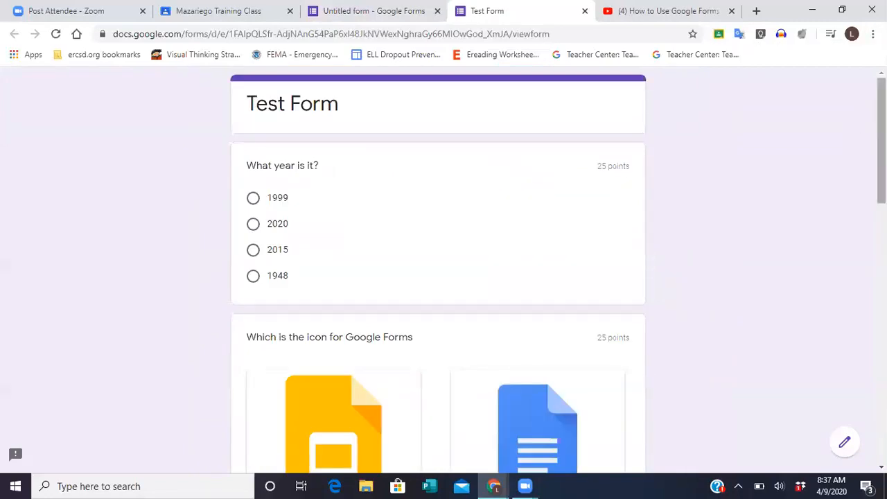
# Return from the preview to editing the form and name the untitled file "Test Form".
pyautogui.click(844, 443)
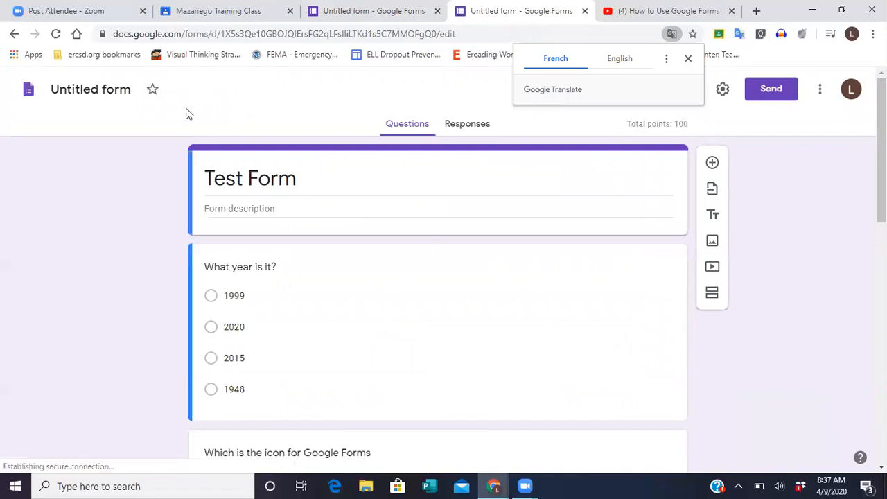
pyautogui.click(69, 83)
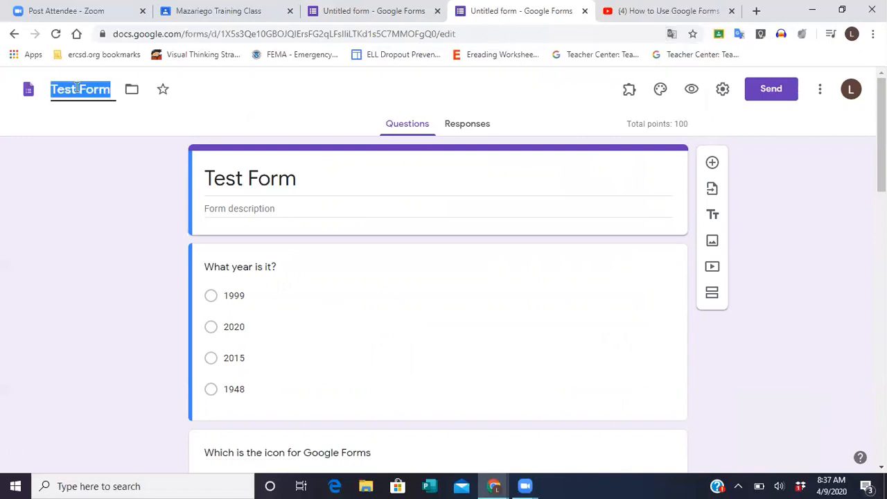
pyautogui.click(303, 125)
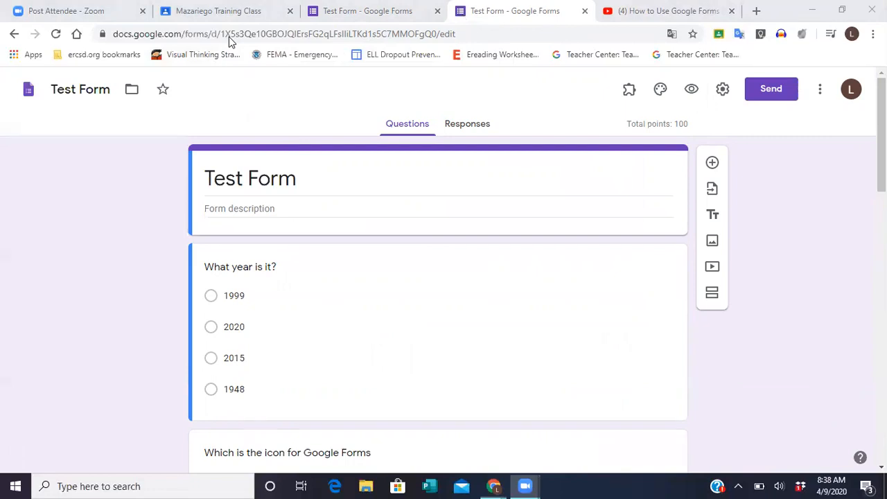
# Switch to Google Classroom and create a classwork assignment titled "test" with the instructions "complete the test below".
pyautogui.click(228, 14)
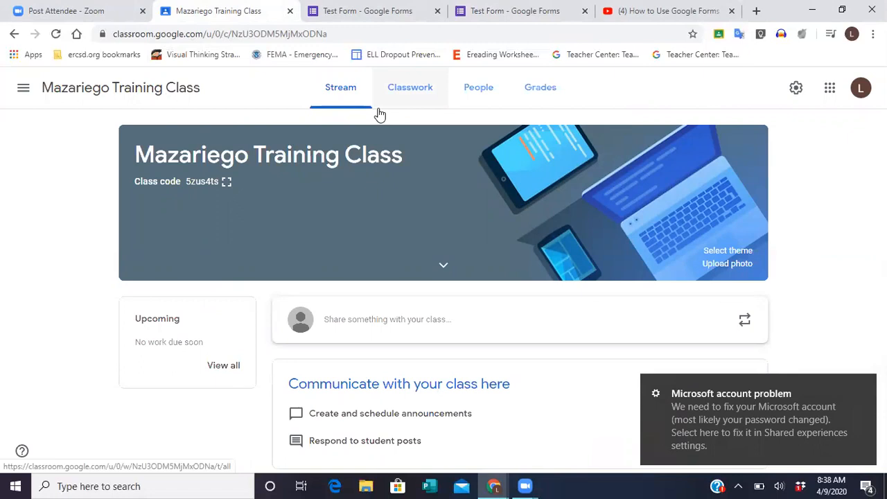
pyautogui.click(413, 90)
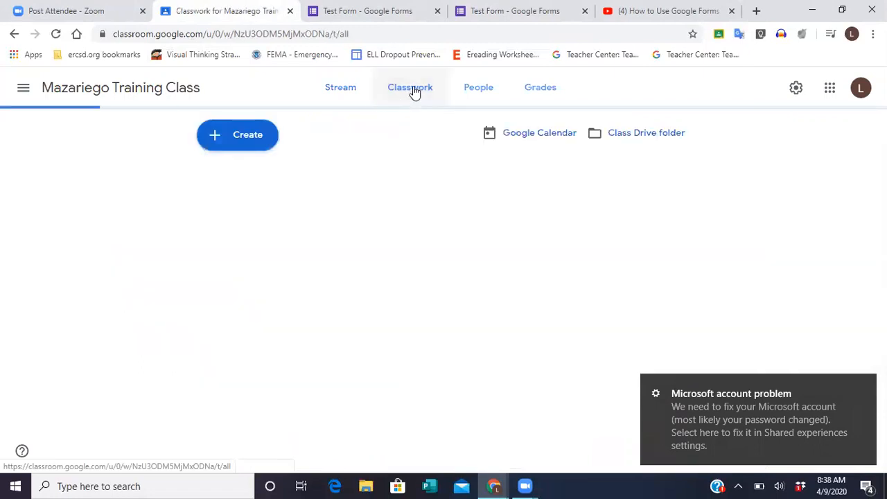
pyautogui.click(239, 137)
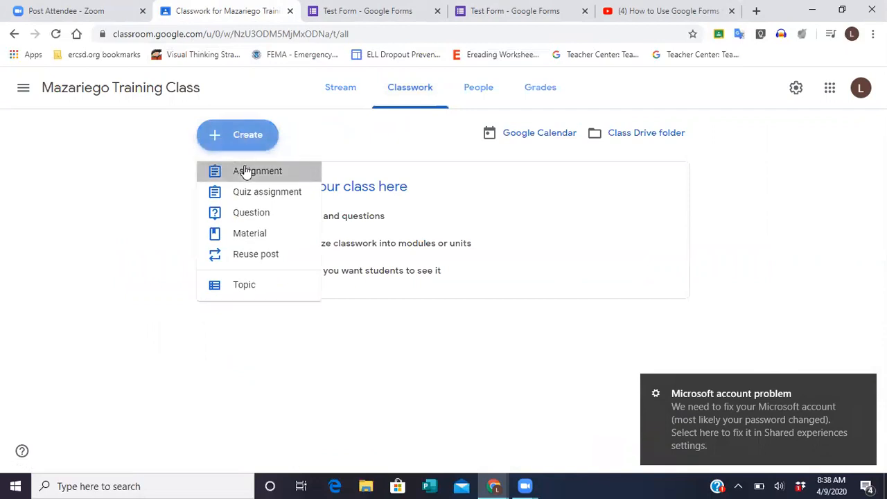
pyautogui.click(246, 172)
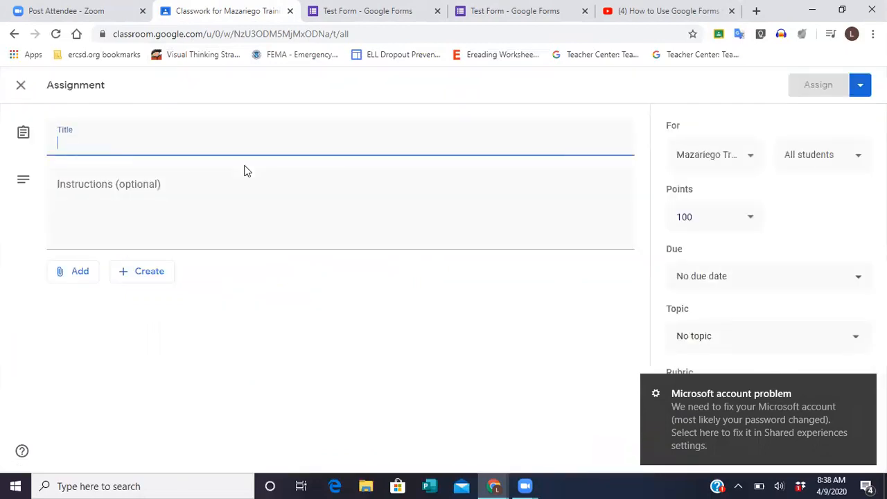
pyautogui.write('test')
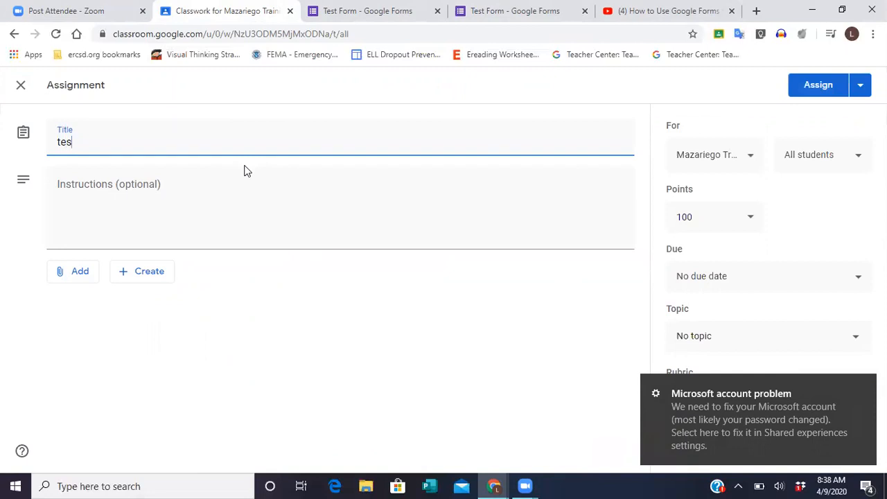
pyautogui.click(156, 196)
pyautogui.write('c')
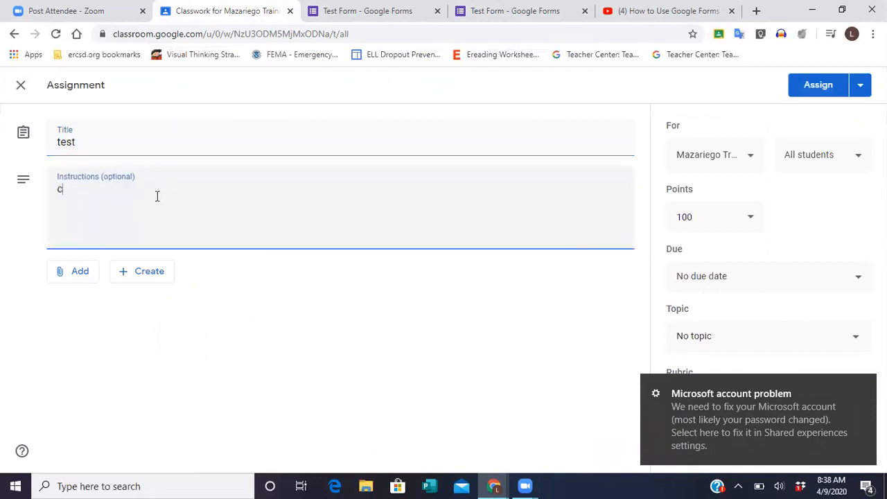
pyautogui.write('omplete the test below')
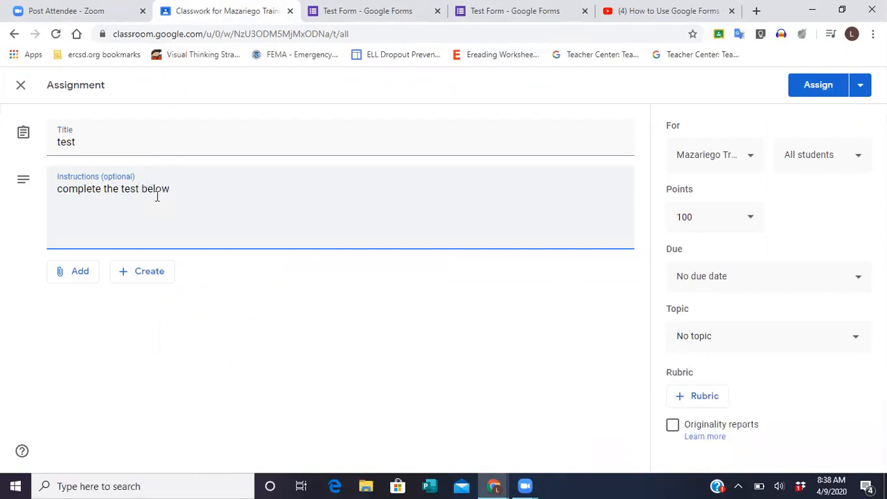
# Attach the "Test Form" quiz from Google Drive to the assignment and assign it to all students.
pyautogui.click(77, 274)
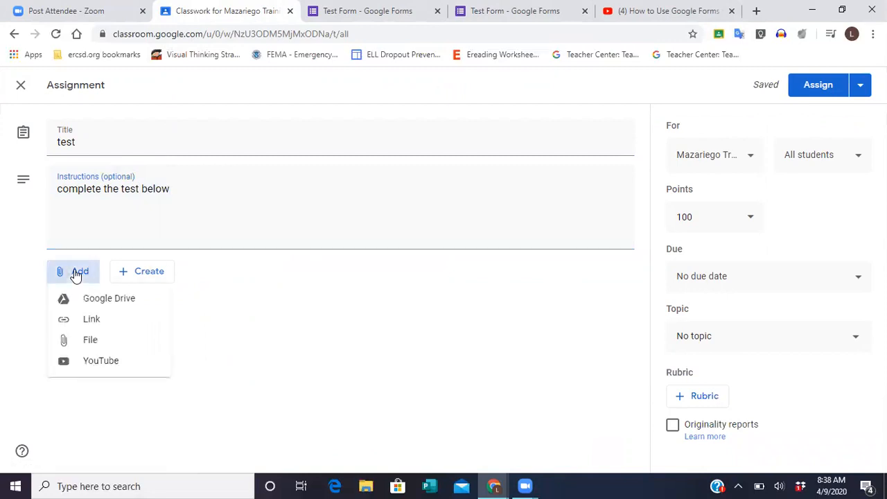
pyautogui.click(90, 298)
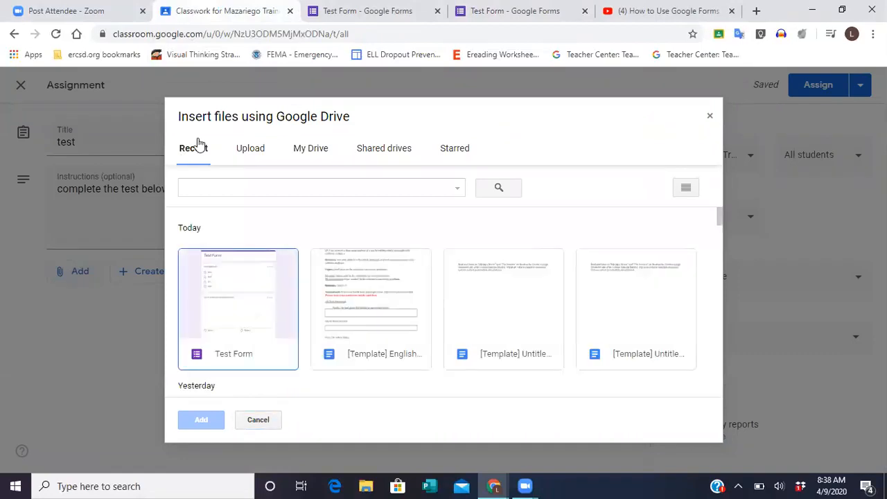
pyautogui.doubleClick(258, 303)
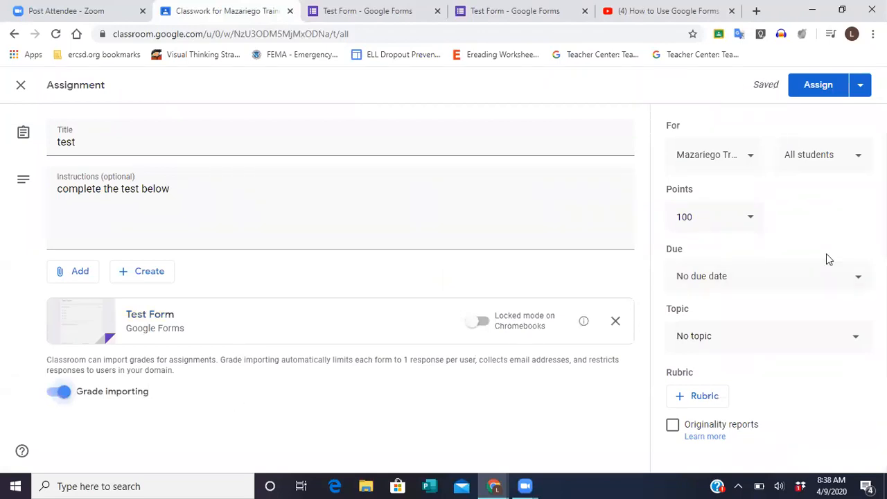
pyautogui.click(812, 89)
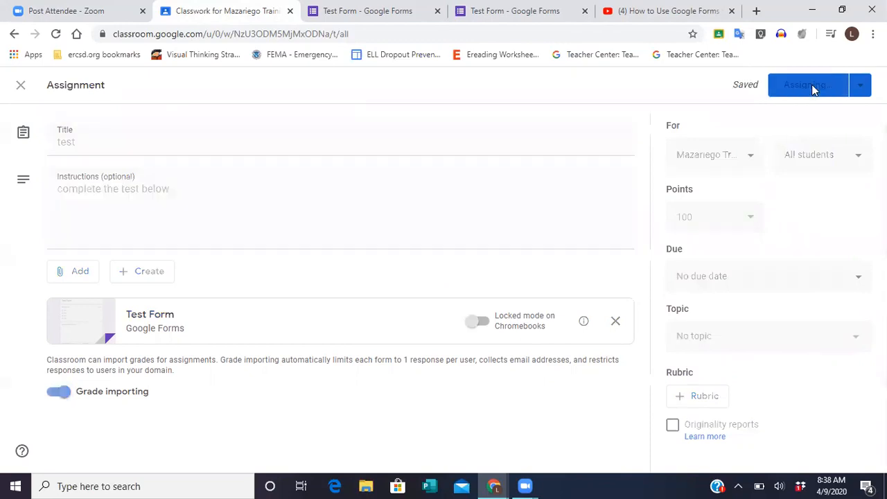